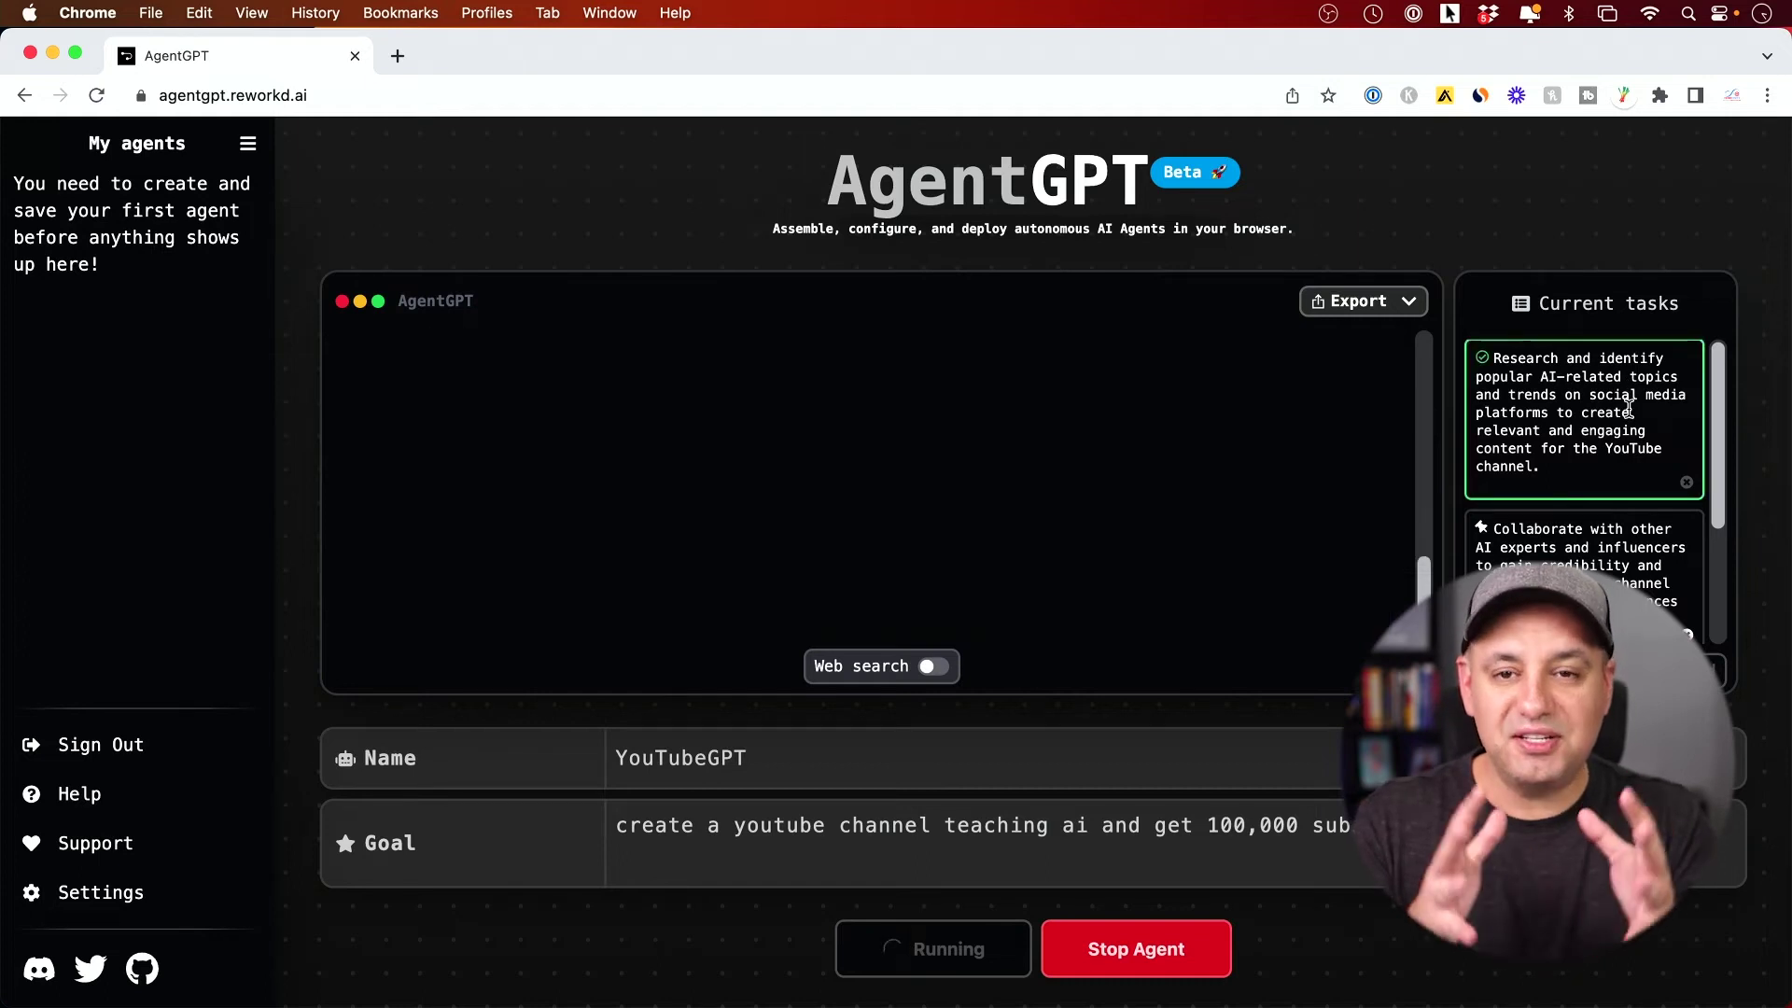
- Scroll down the AgentGPT page past the running YouTubeGPT demo
scroll(1640, 464, down, 1)
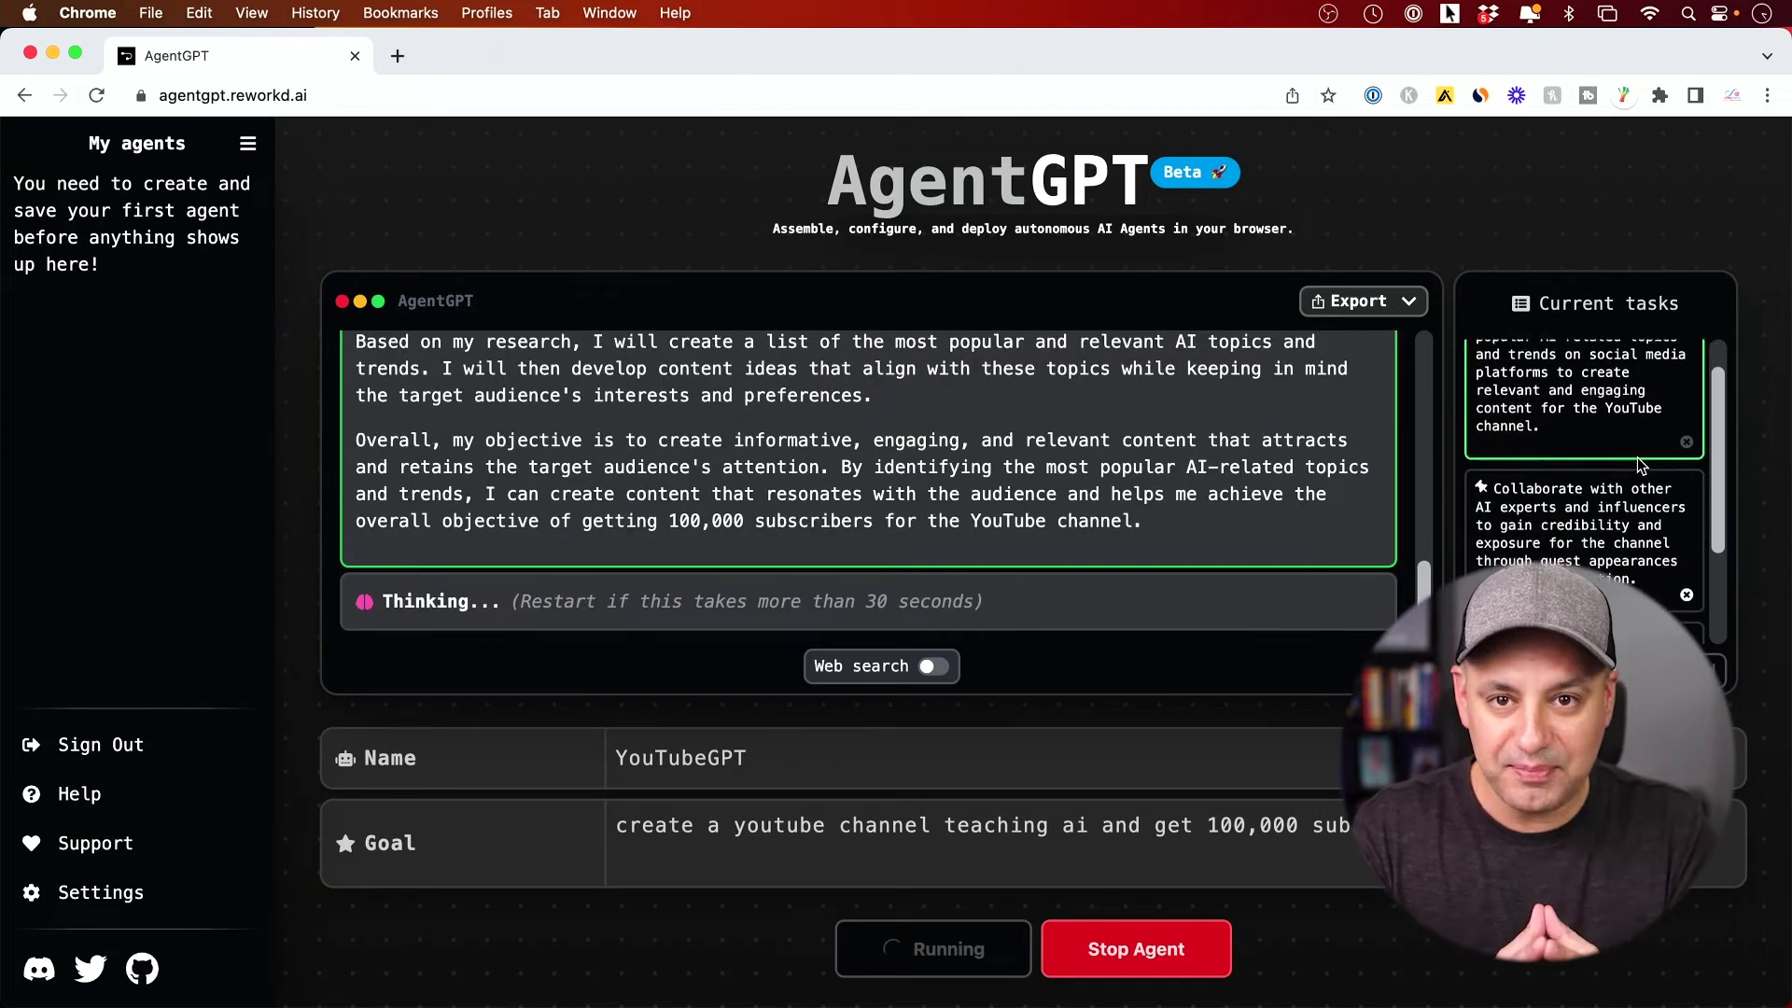
scroll(1609, 463, down, 2)
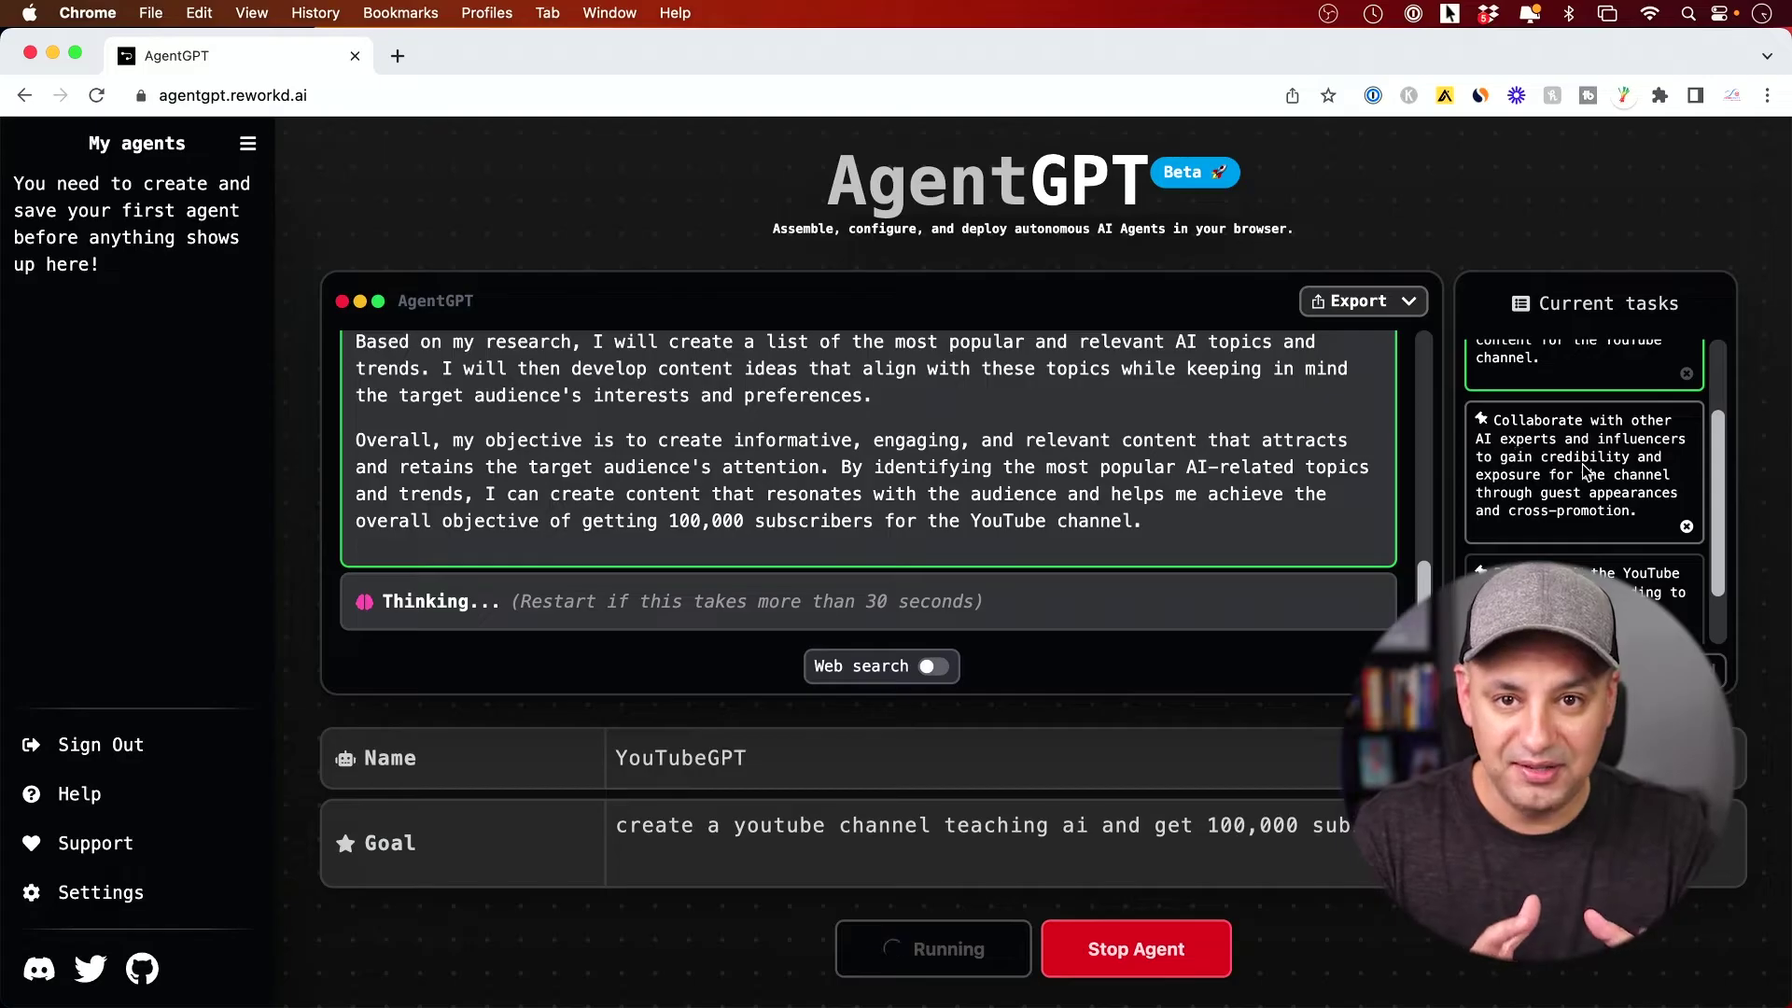
scroll(1587, 471, down, 2)
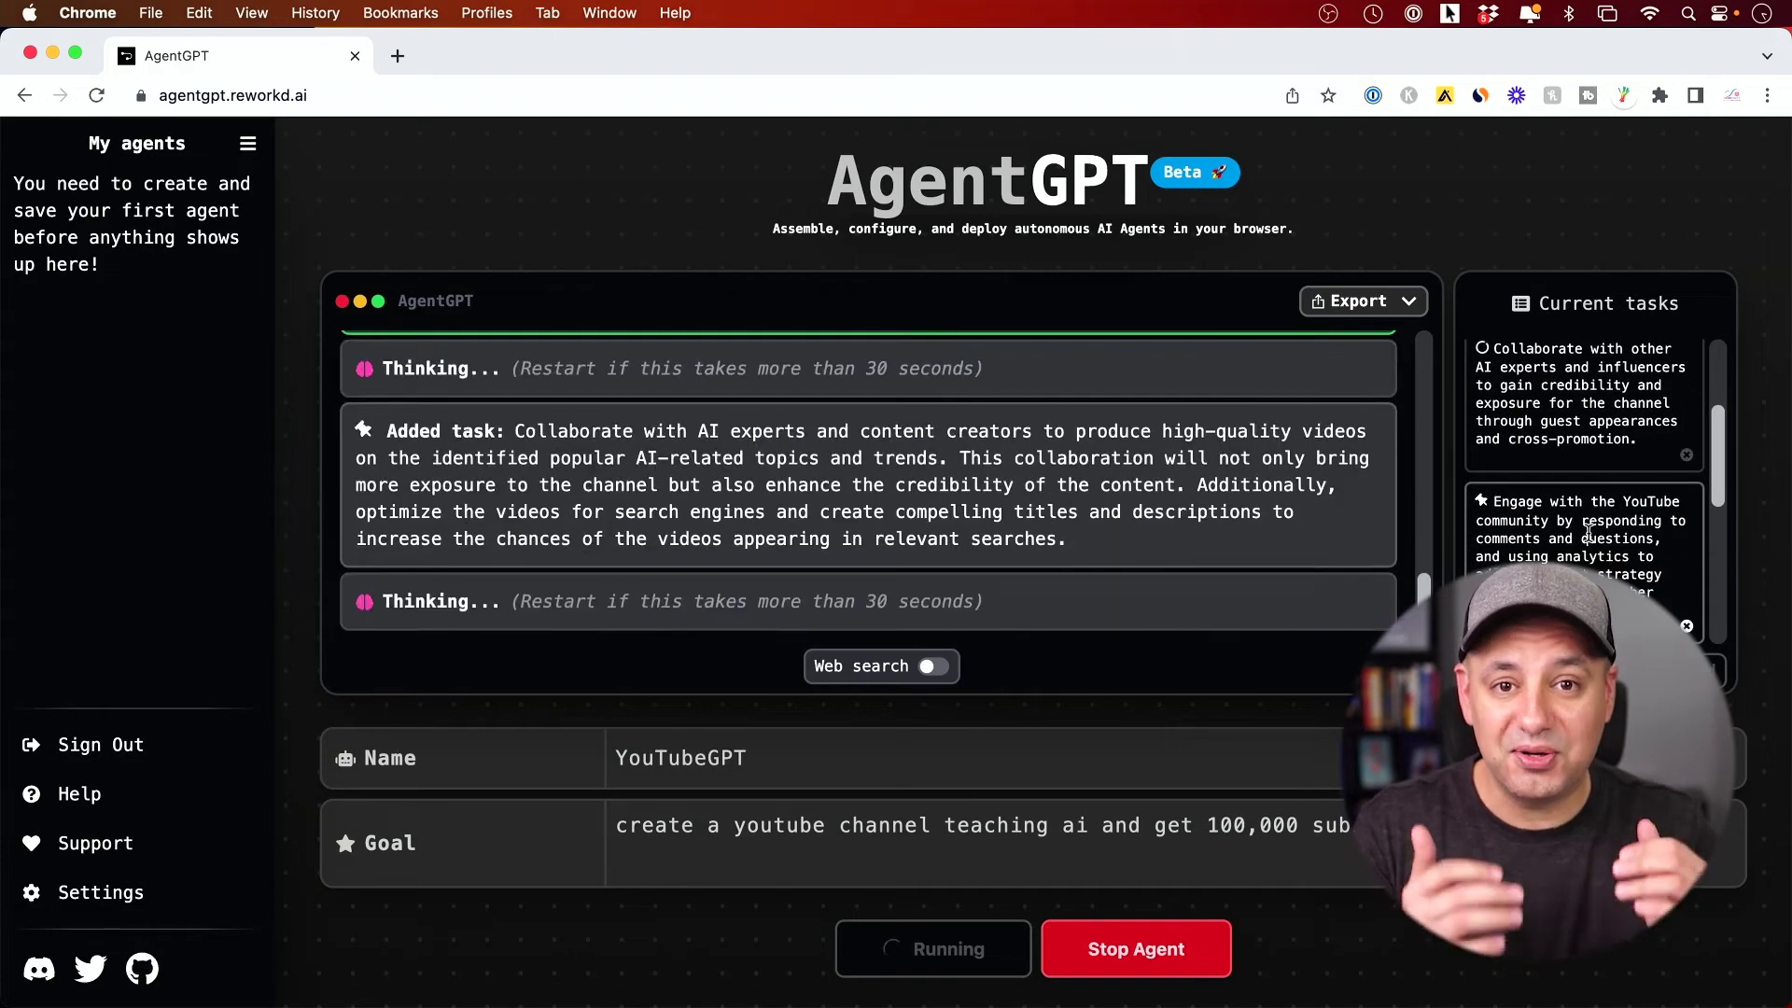
scroll(1619, 556, down, 1)
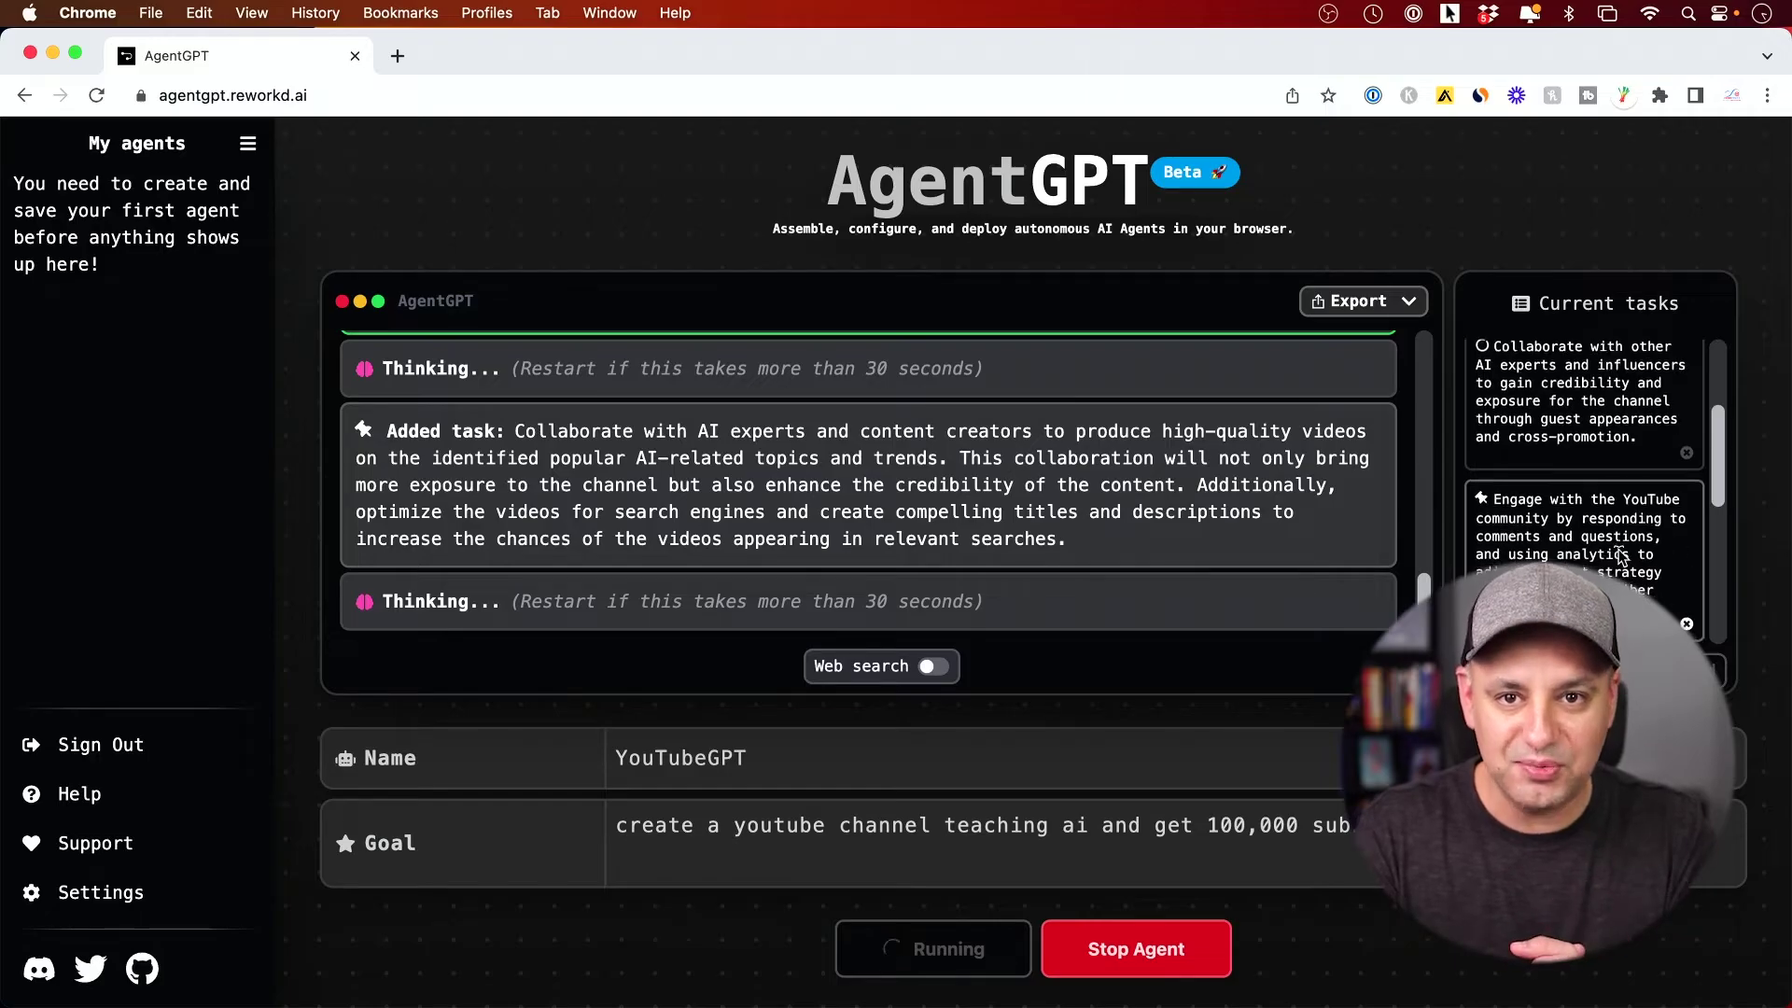
scroll(1620, 557, down, 2)
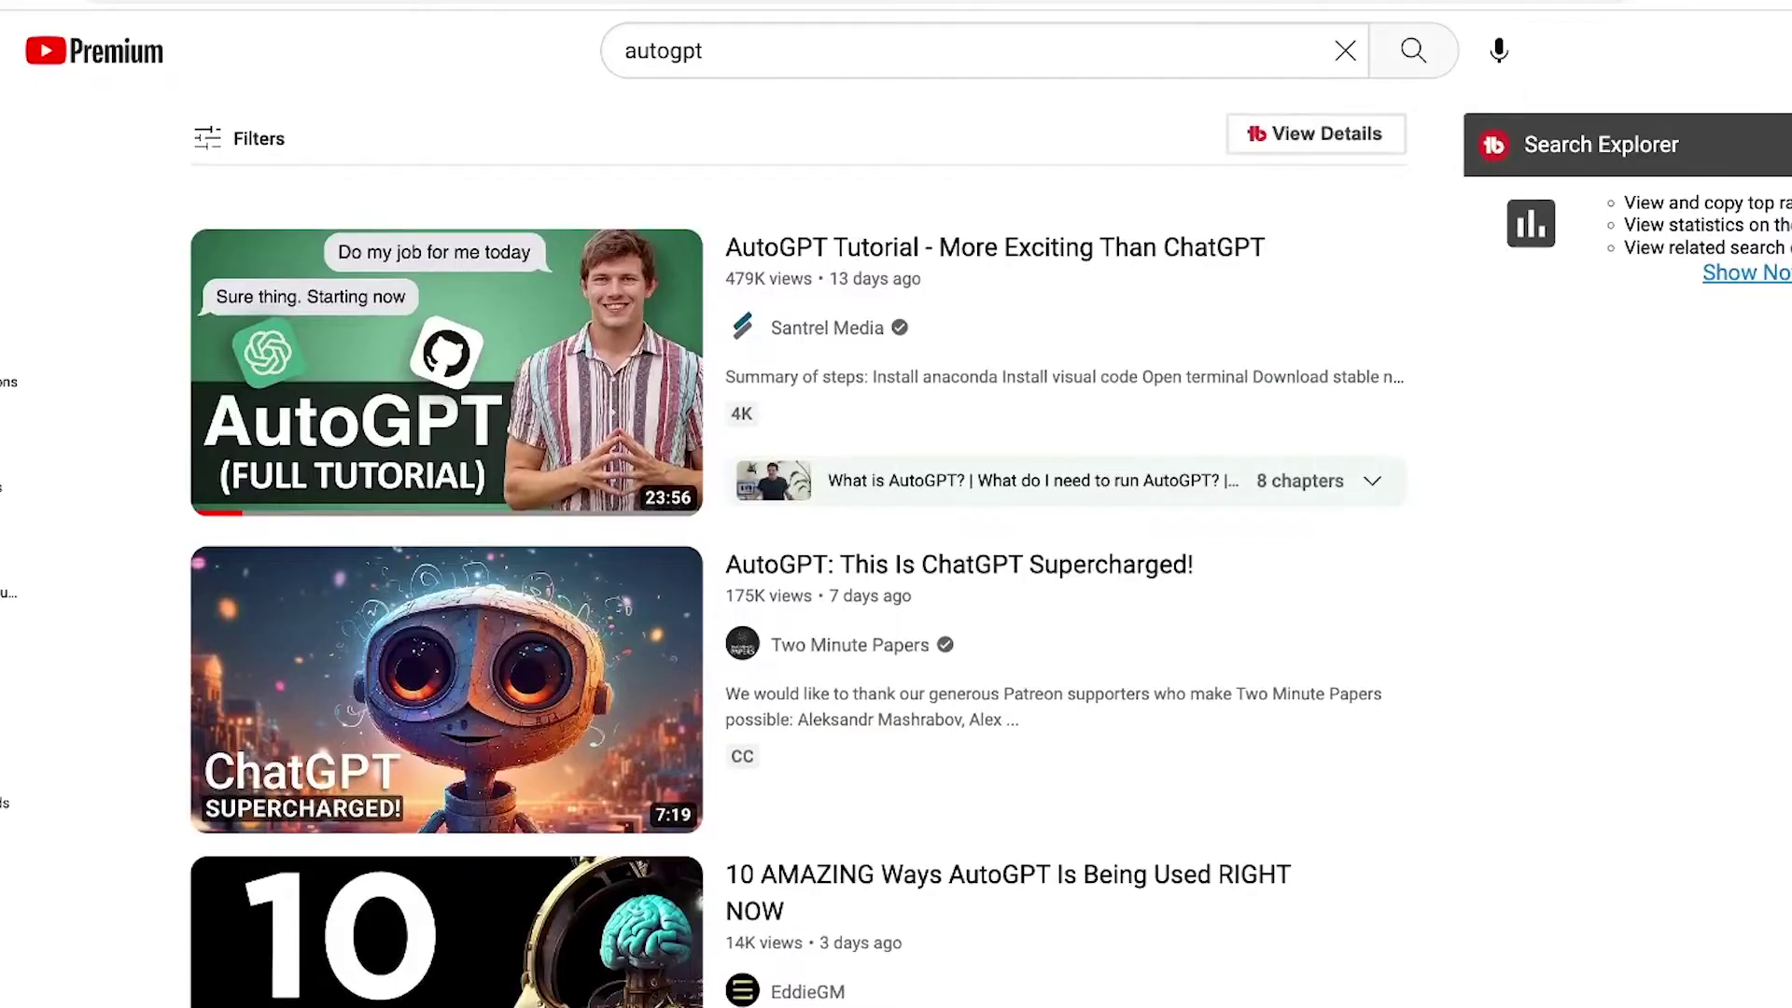
scroll(896, 549, down, 4)
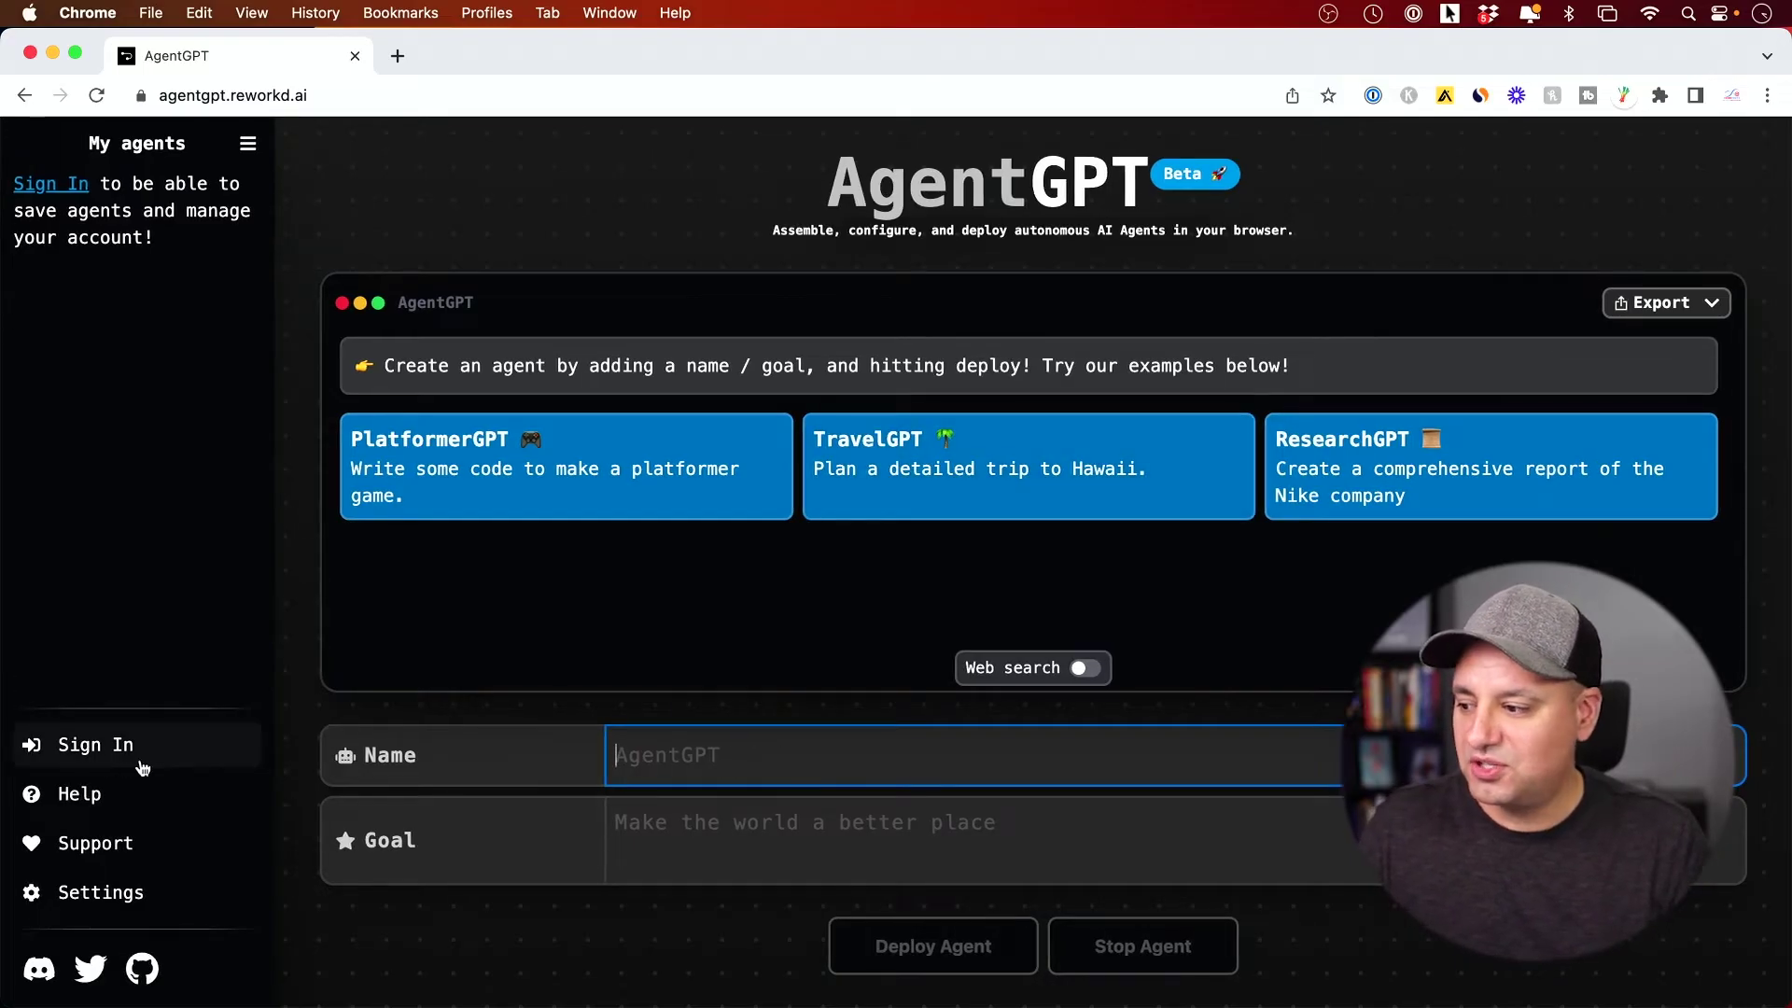
- Sign in to AgentGPT with the GitHub account
click(98, 756)
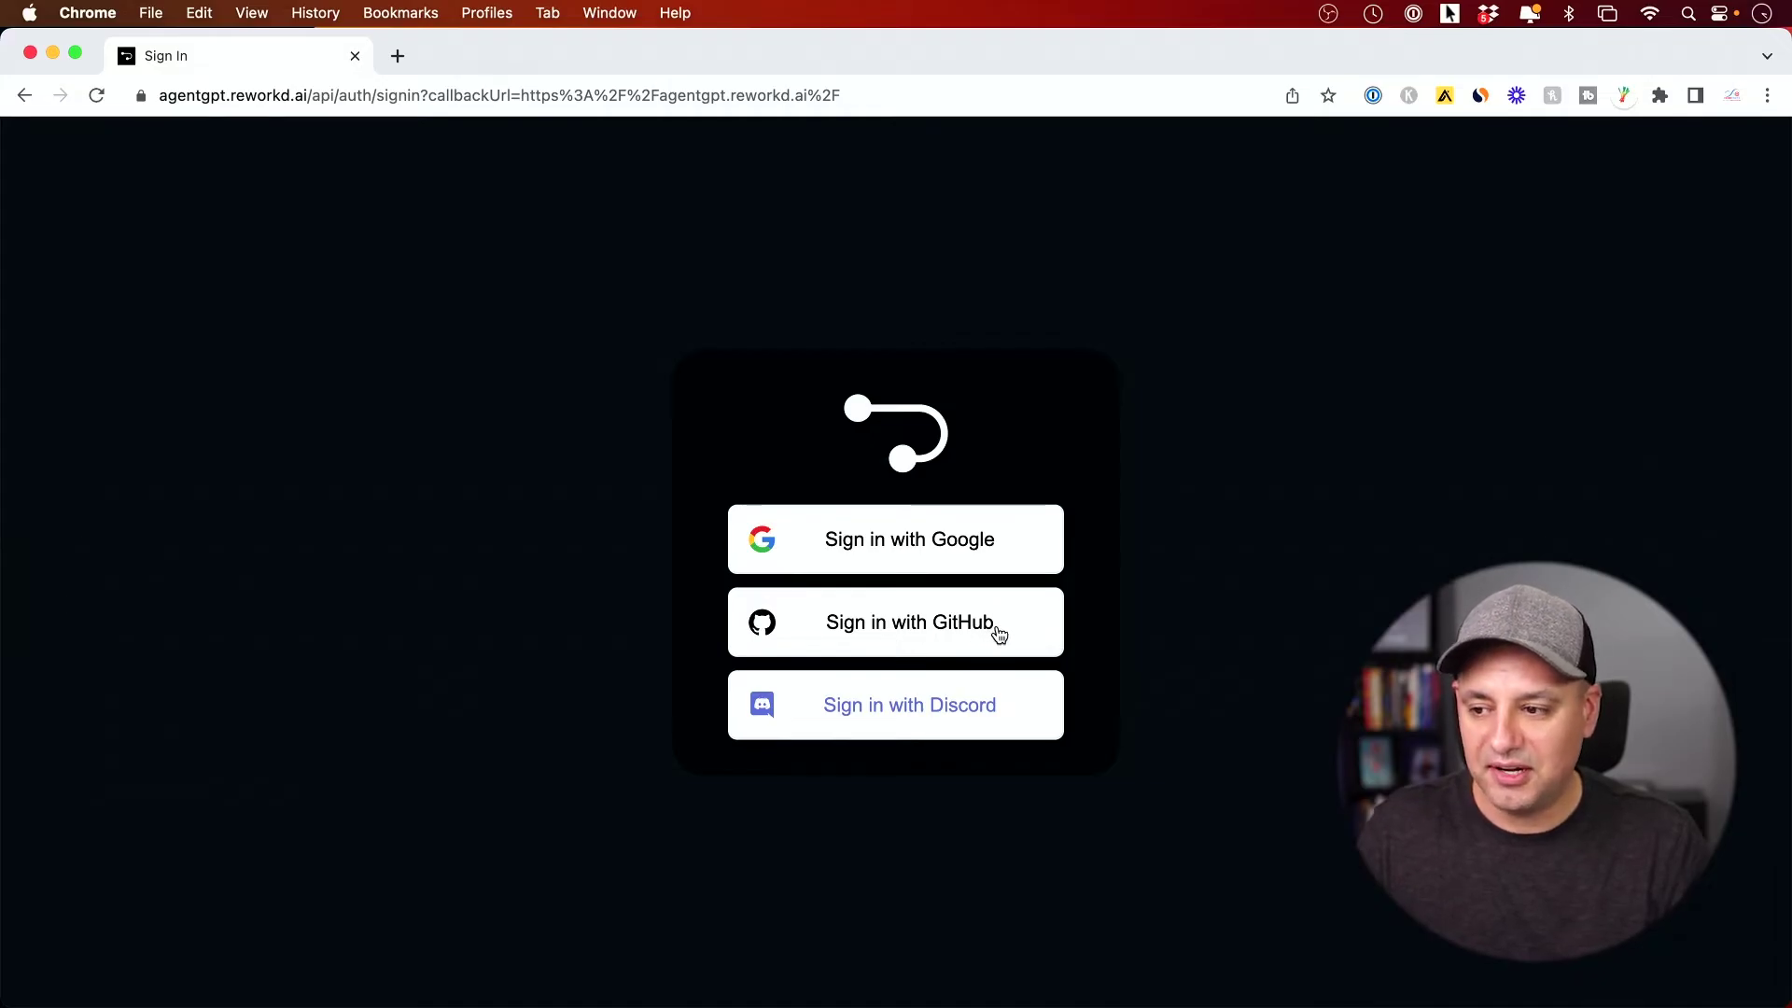
click(998, 635)
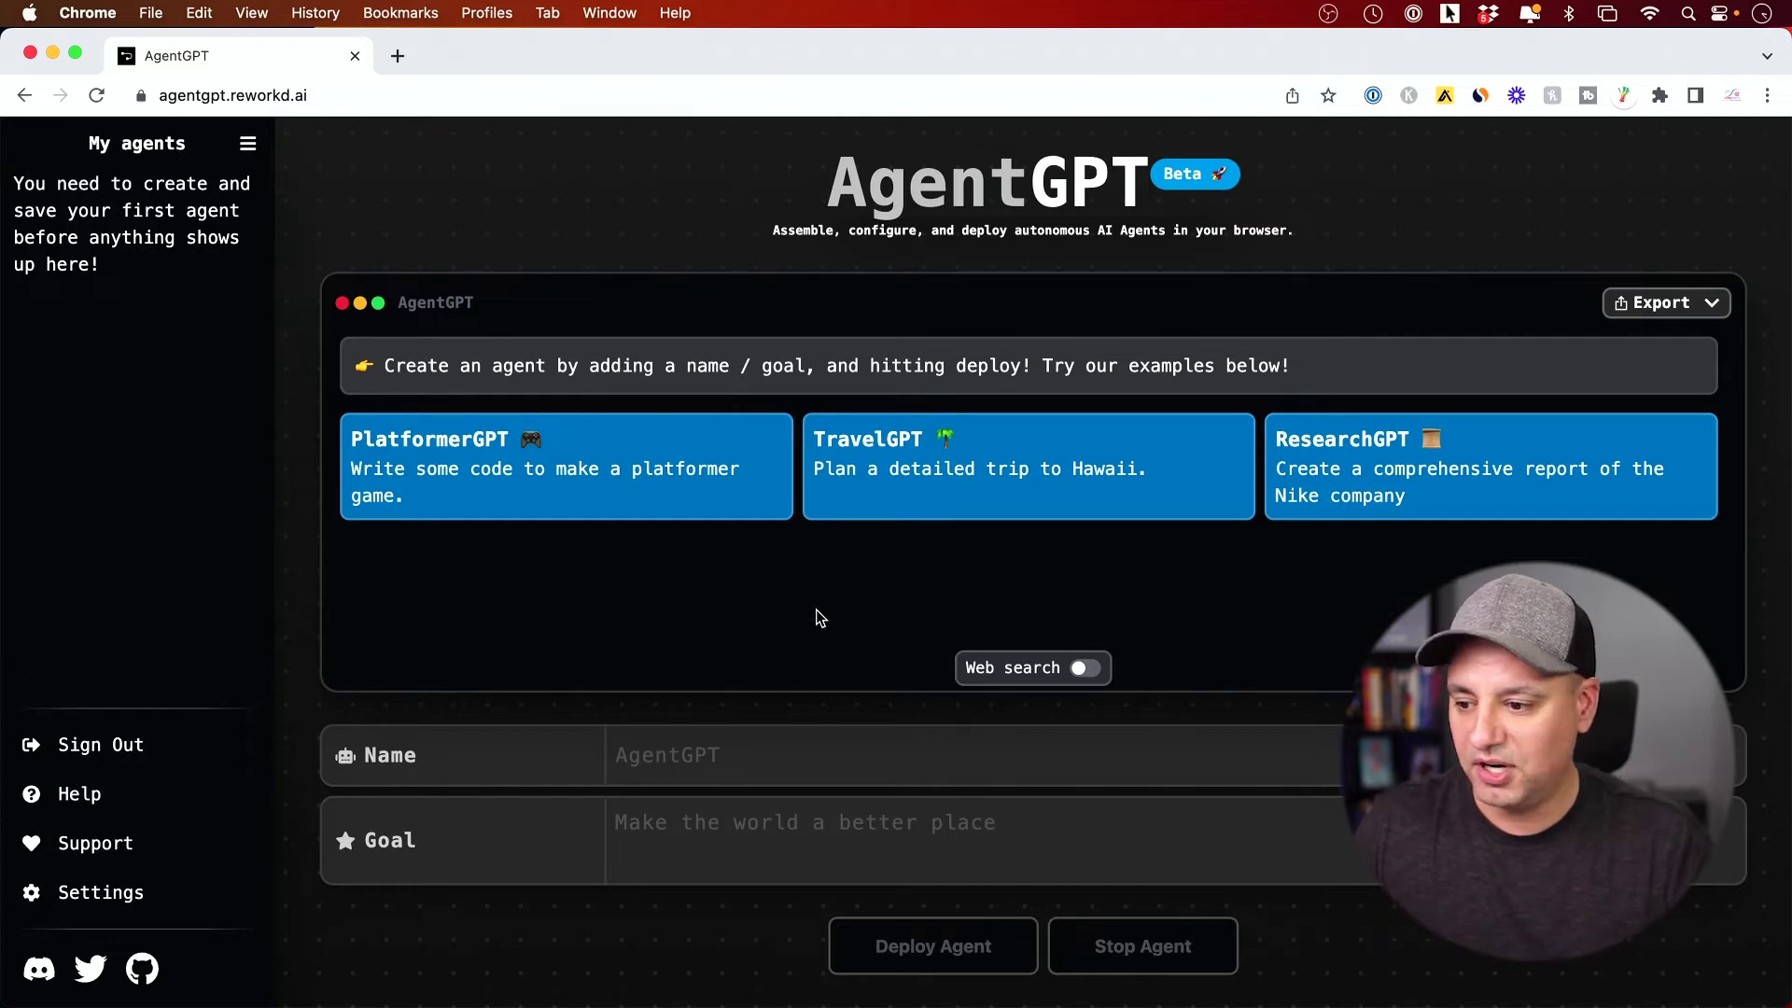
- Deploy an agent named YouTubeGPT whose goal is an AI-teaching YouTube channel with 100,000 subscribers
click(793, 742)
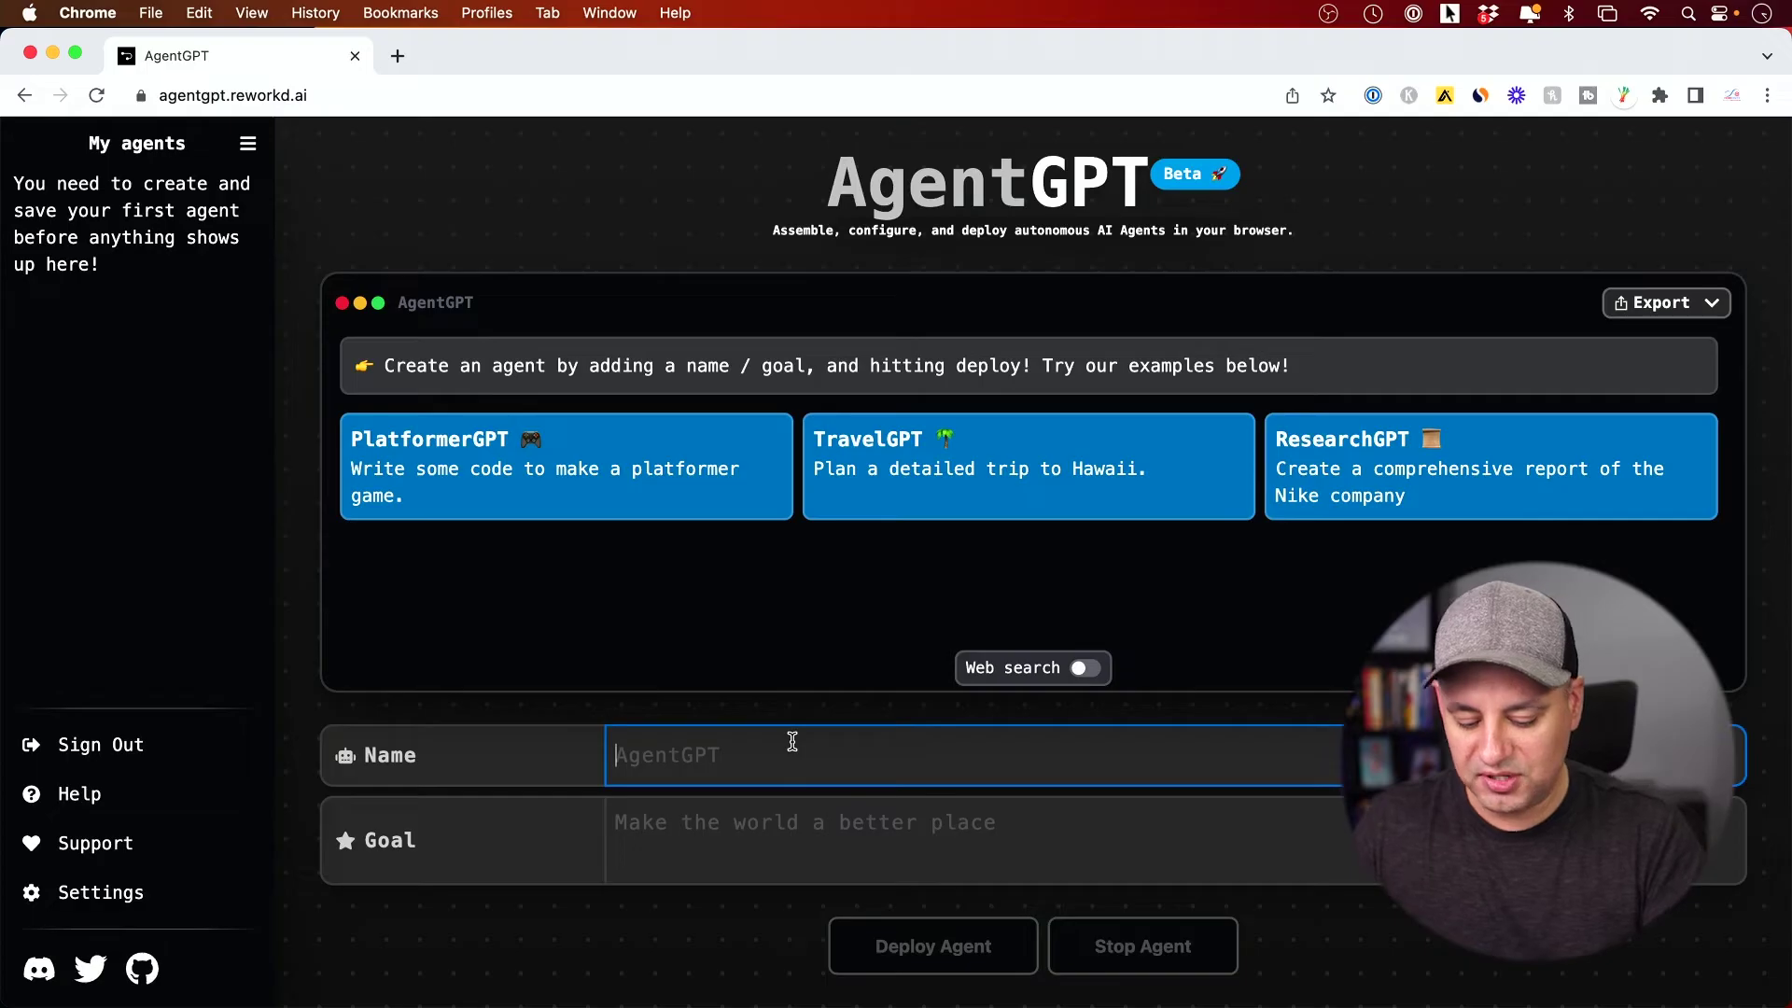
text(YouTubeGPT)
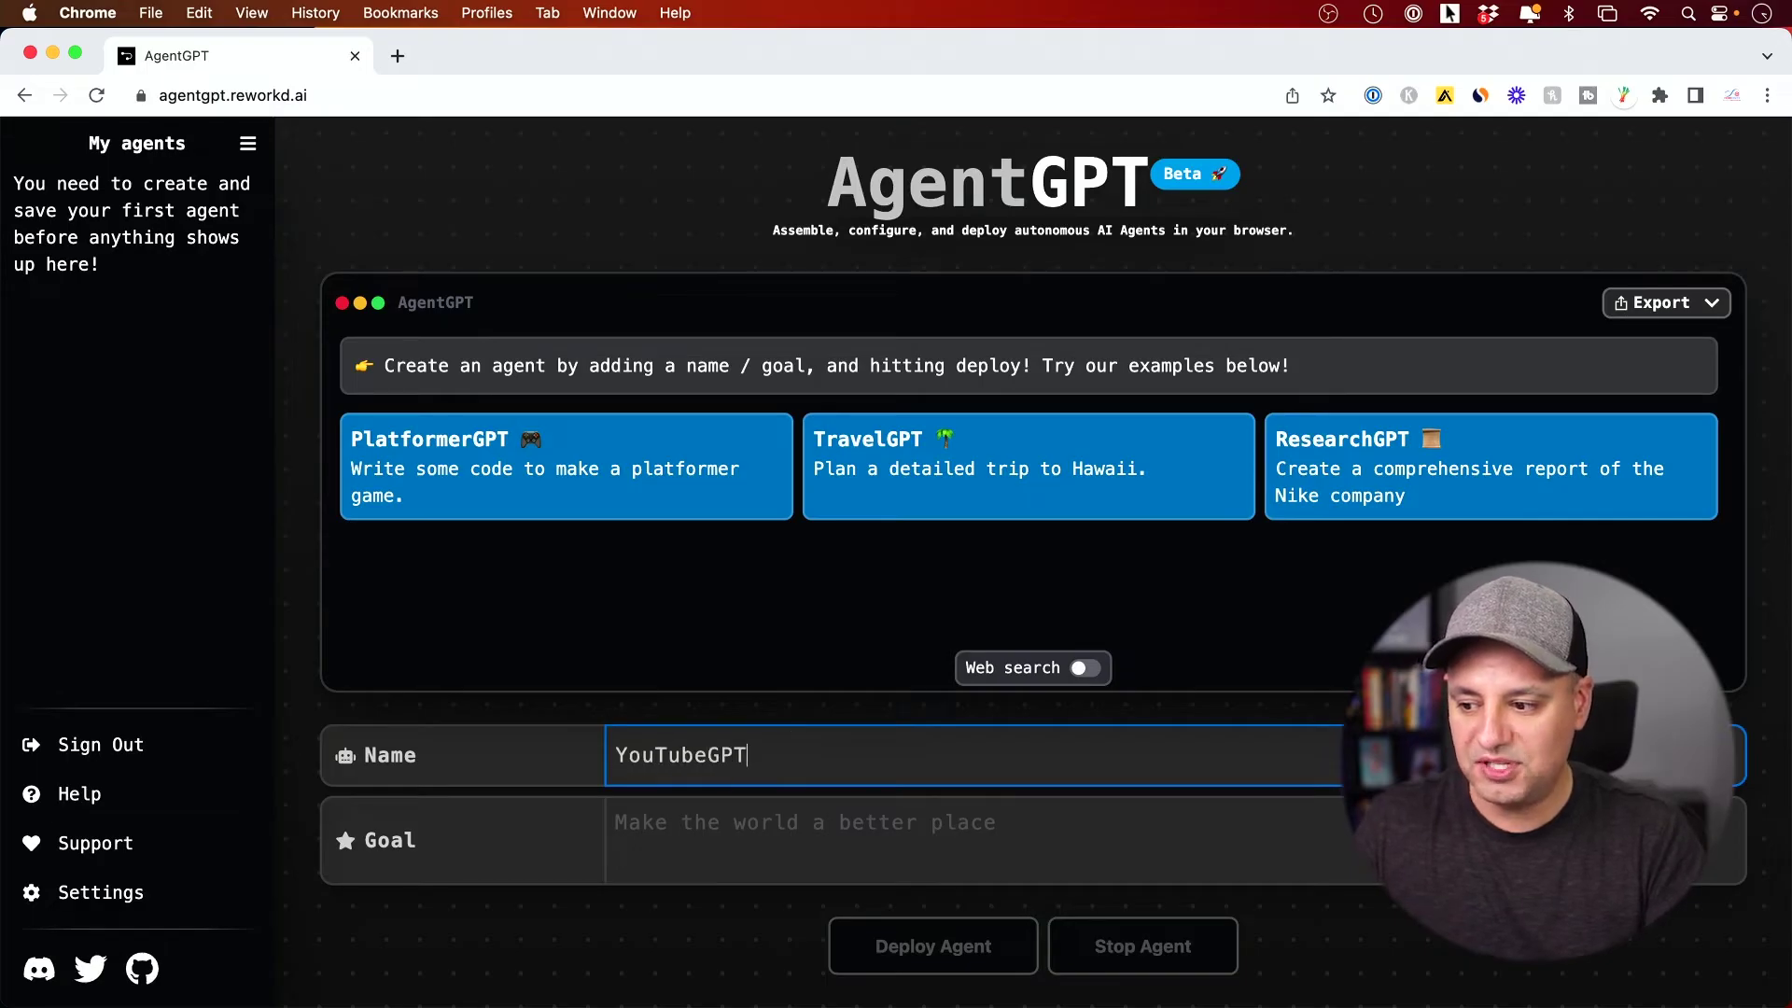
click(844, 844)
key(cmd+v)
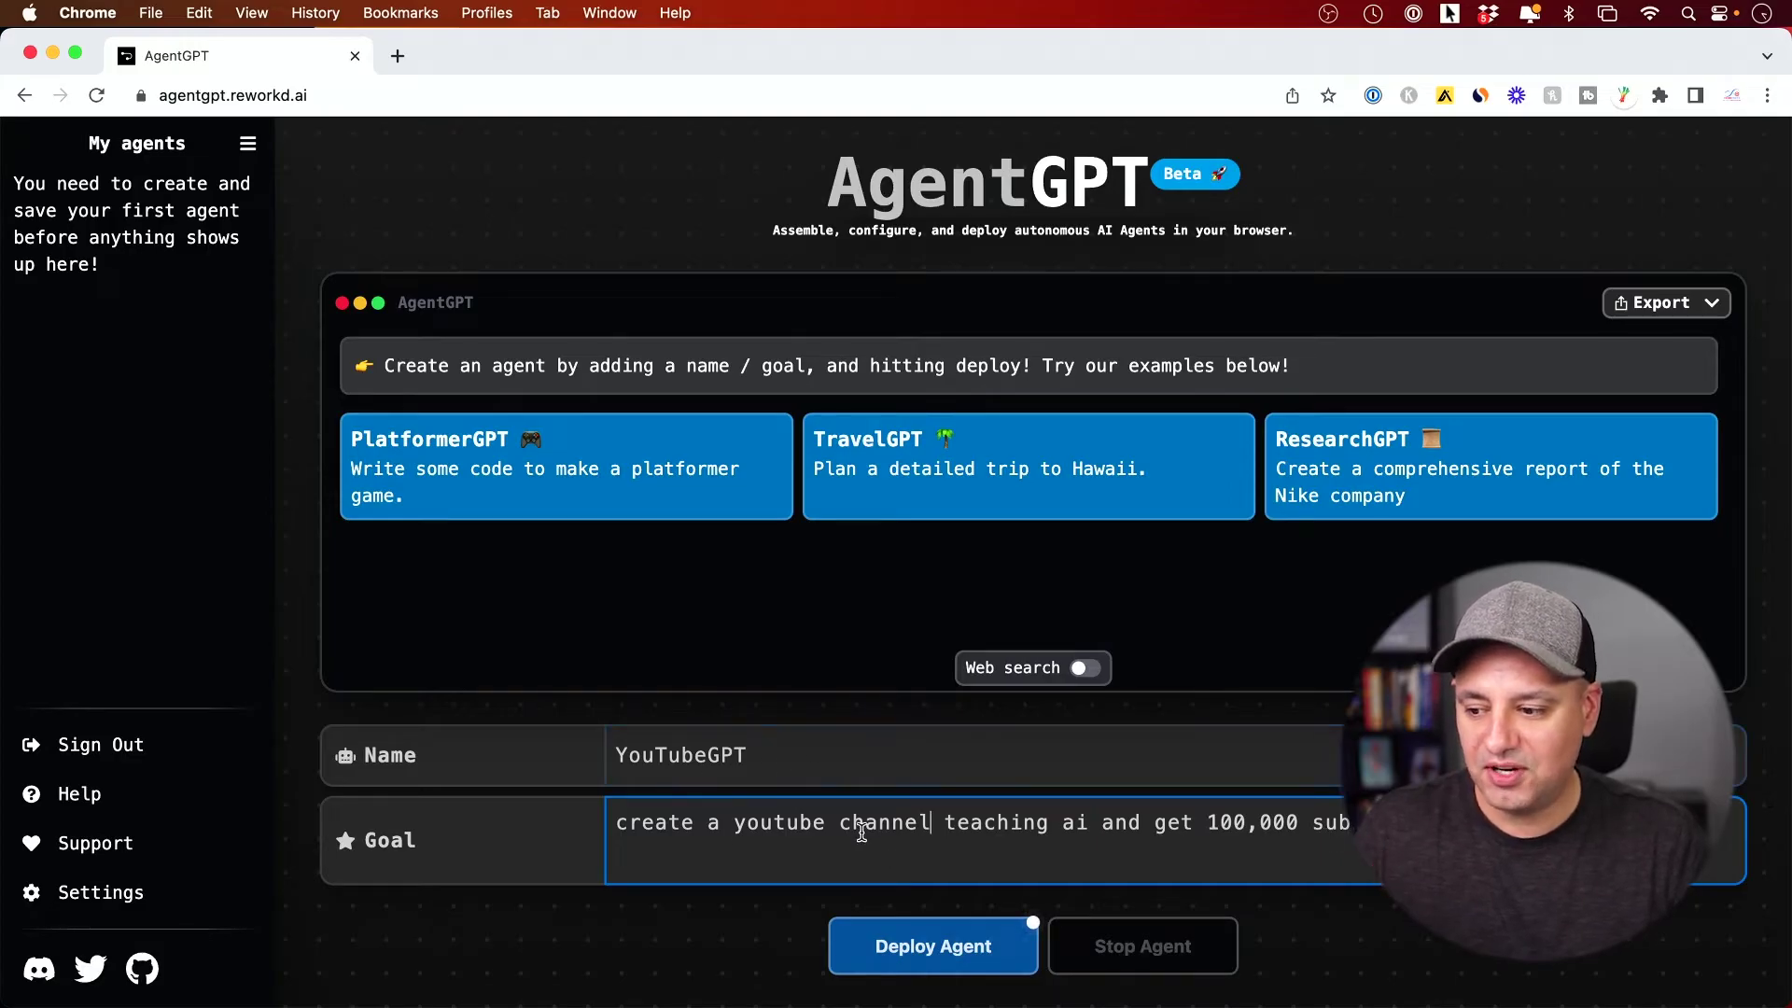
click(971, 968)
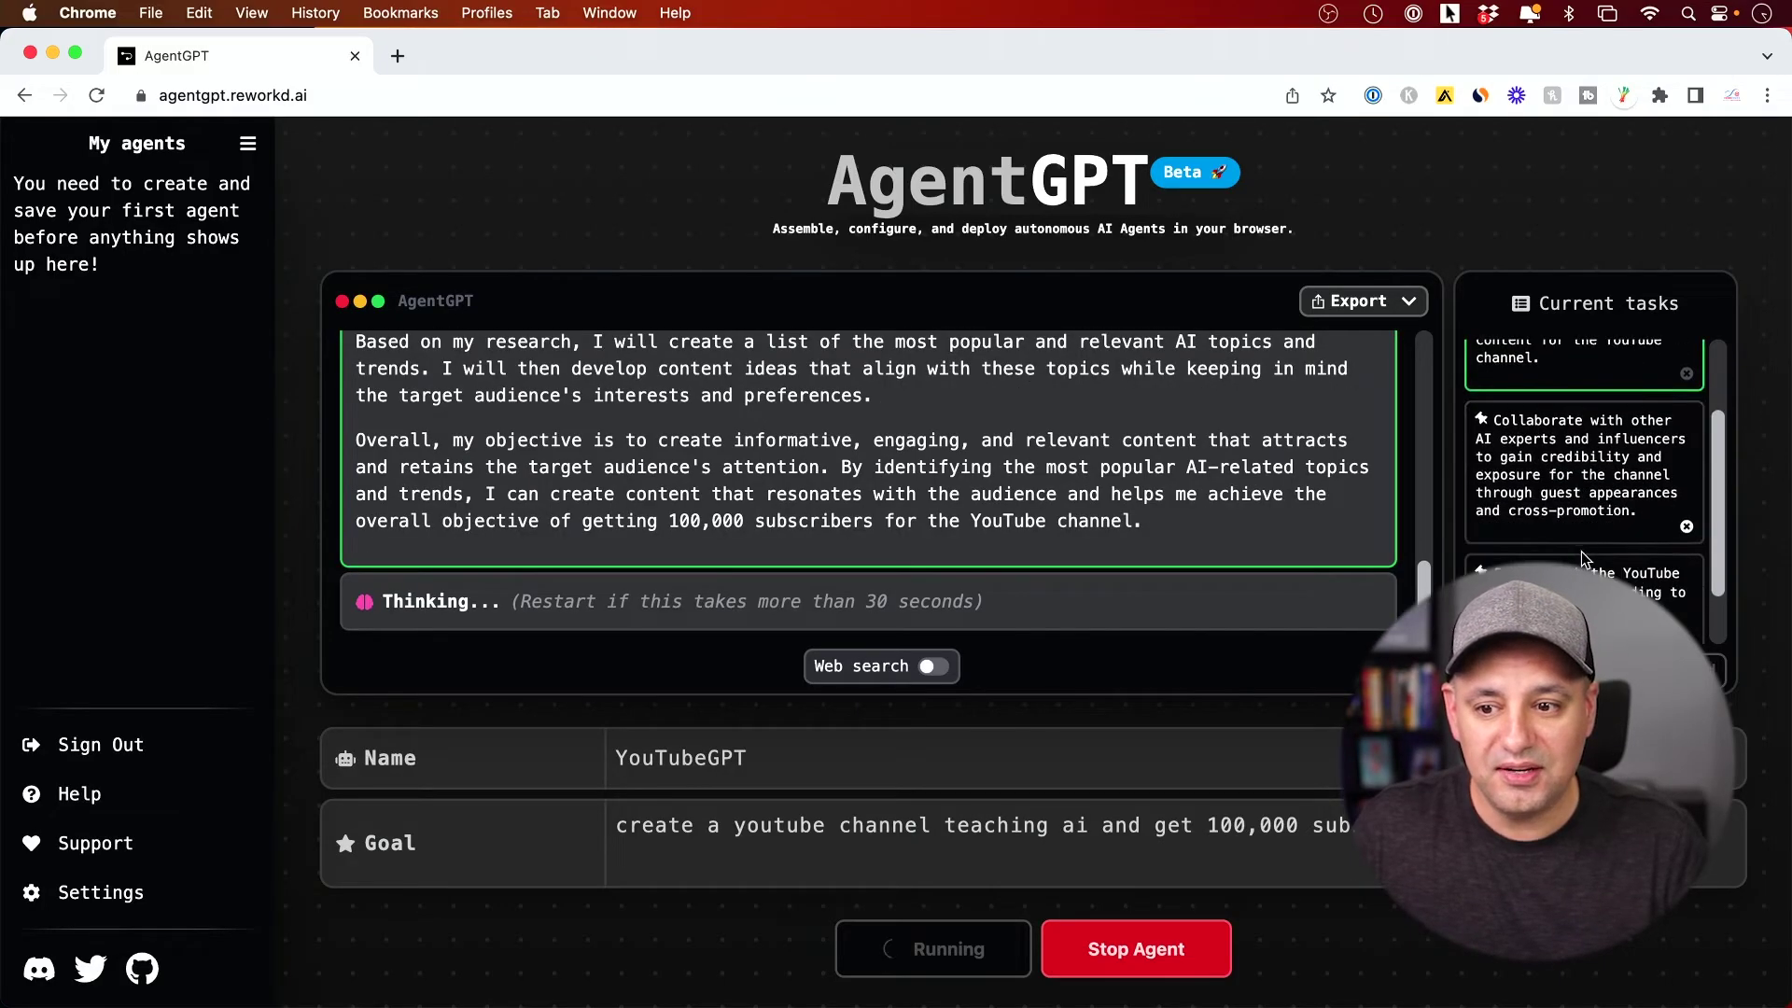
- Scroll through YouTubeGPT's task list to review new tasks, including the content calendar
scroll(1577, 462, down, 2)
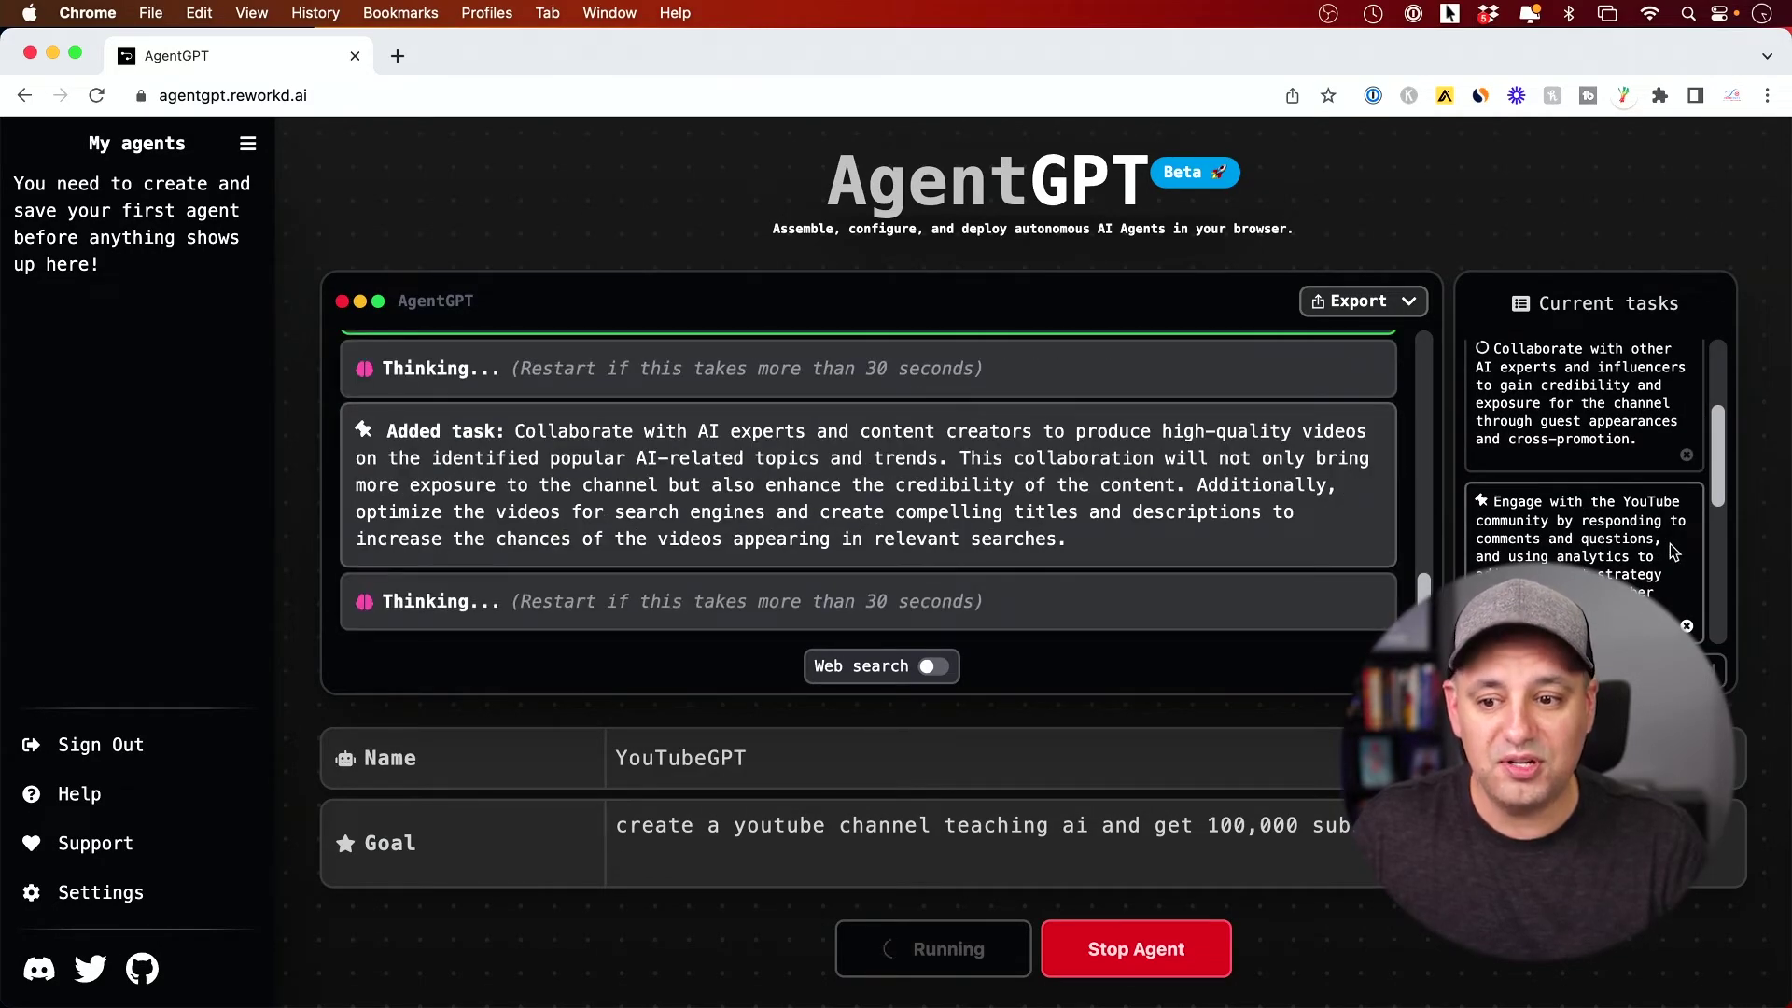
scroll(1572, 557, down, 5)
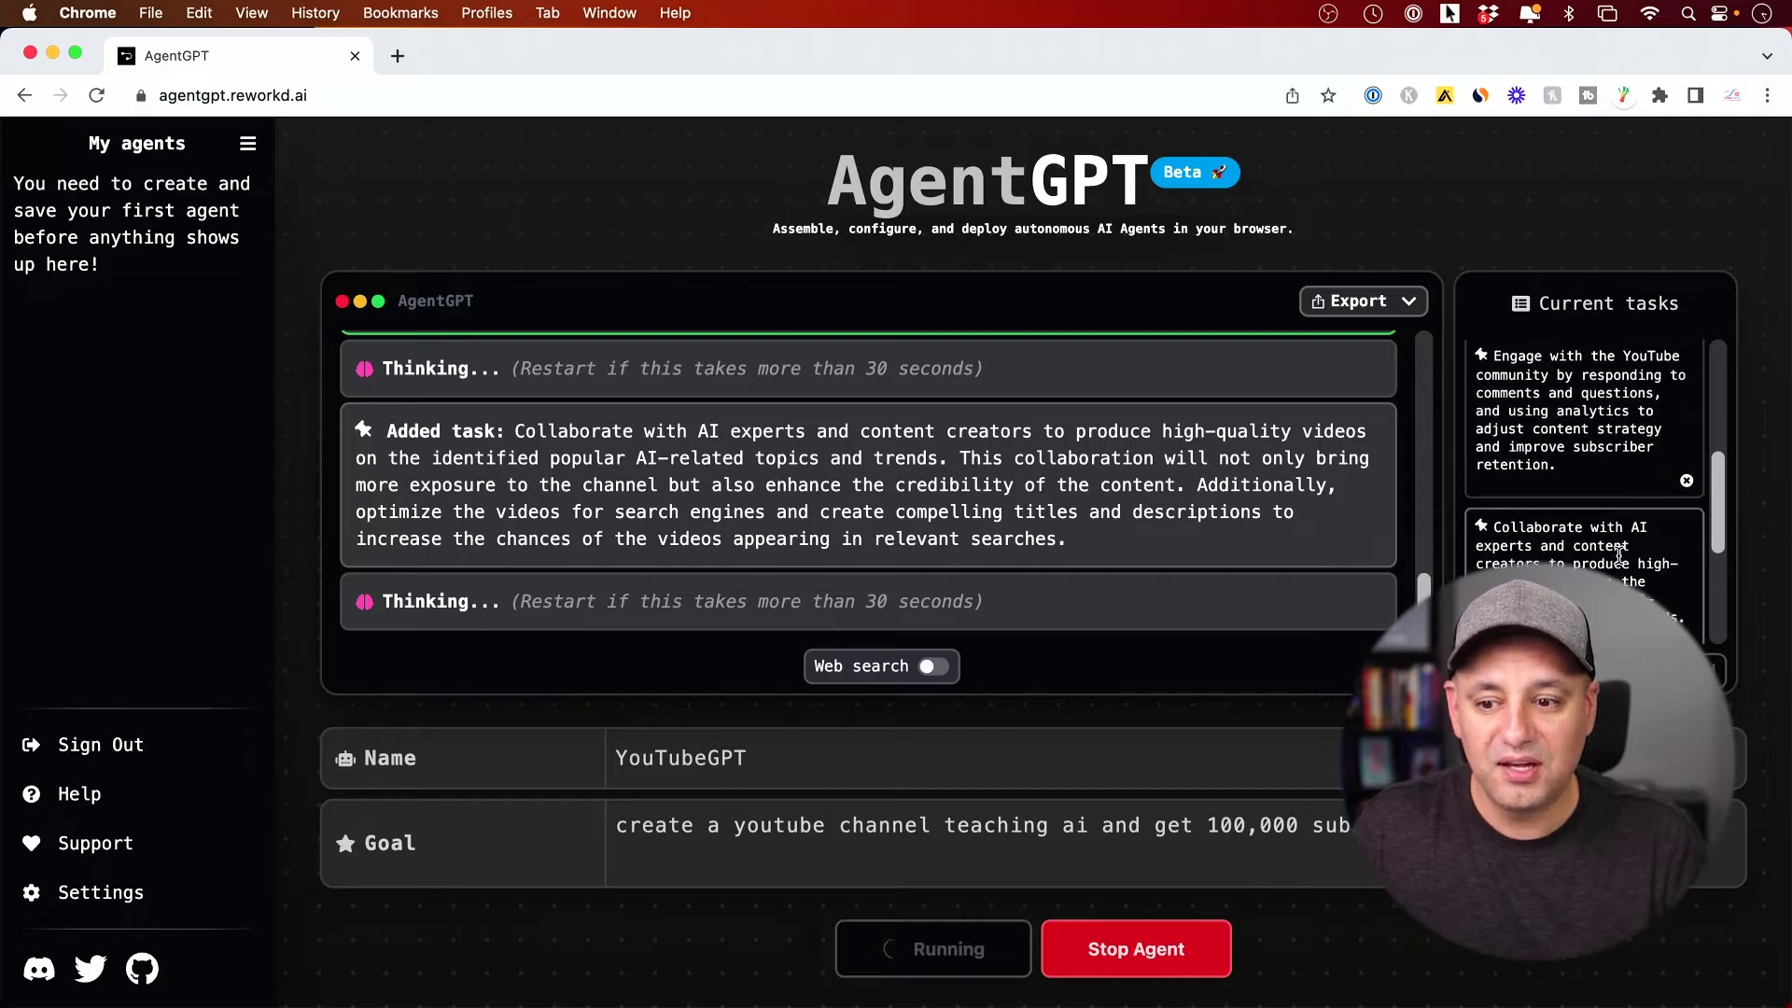
scroll(1619, 553, down, 2)
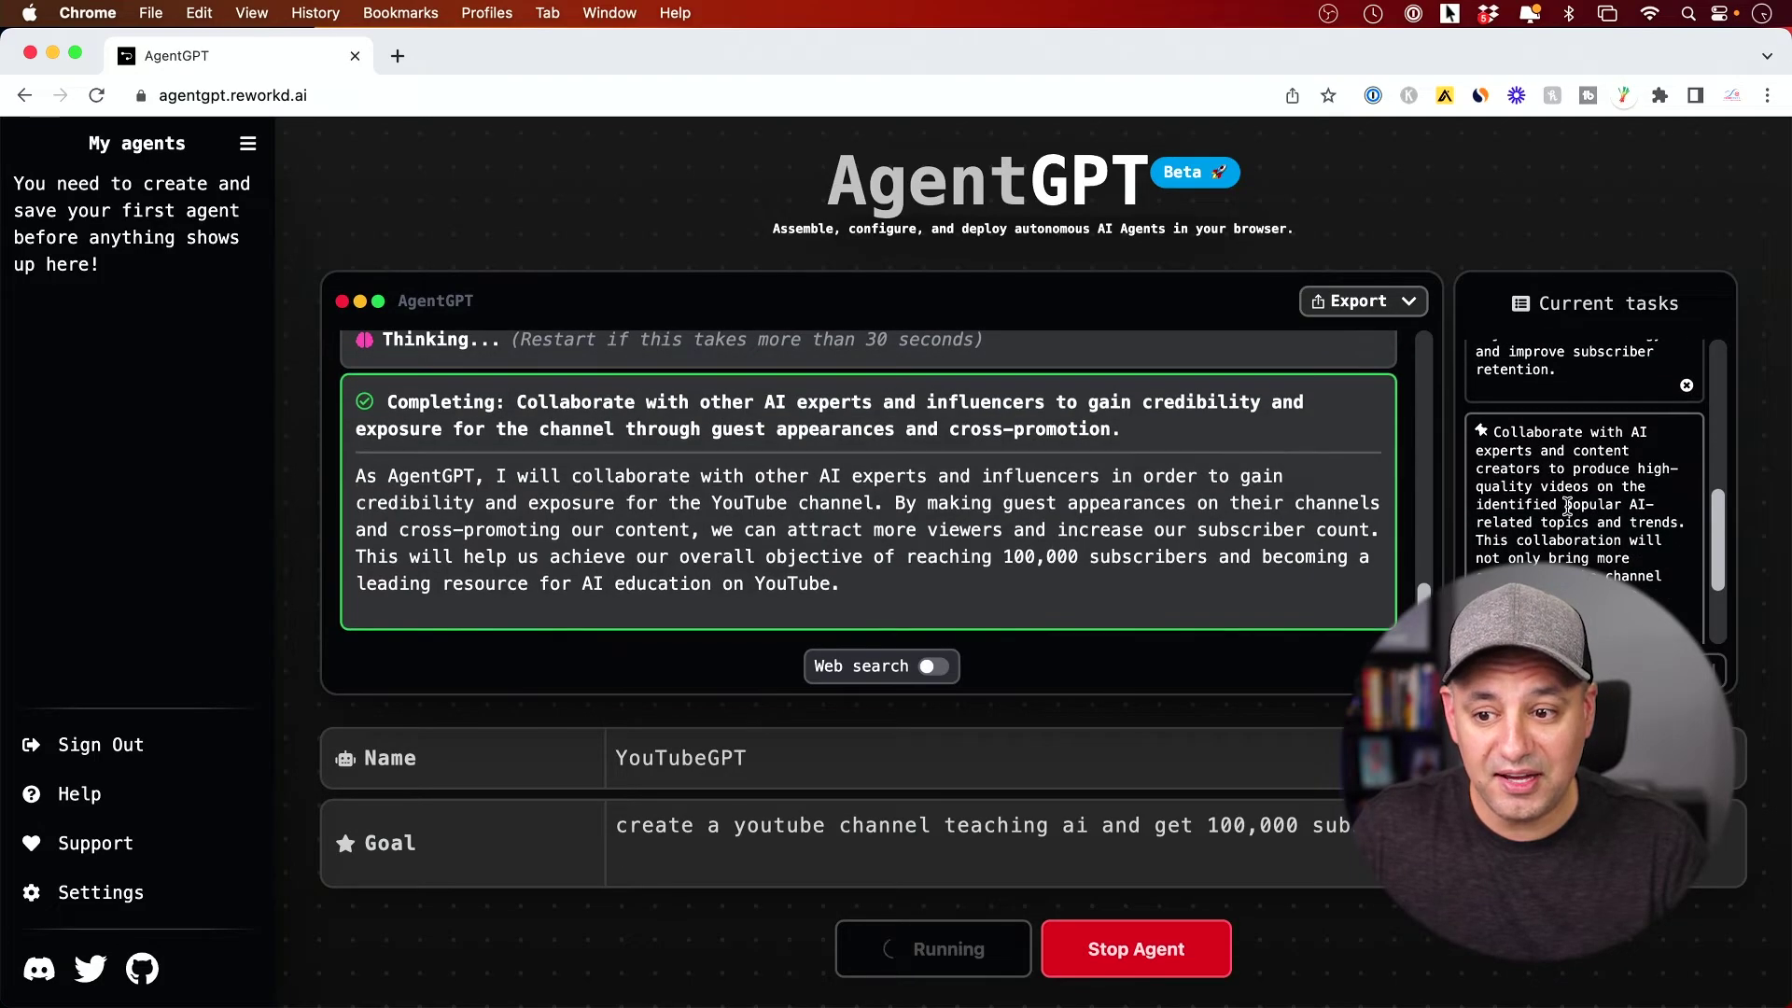
scroll(1567, 507, down, 1)
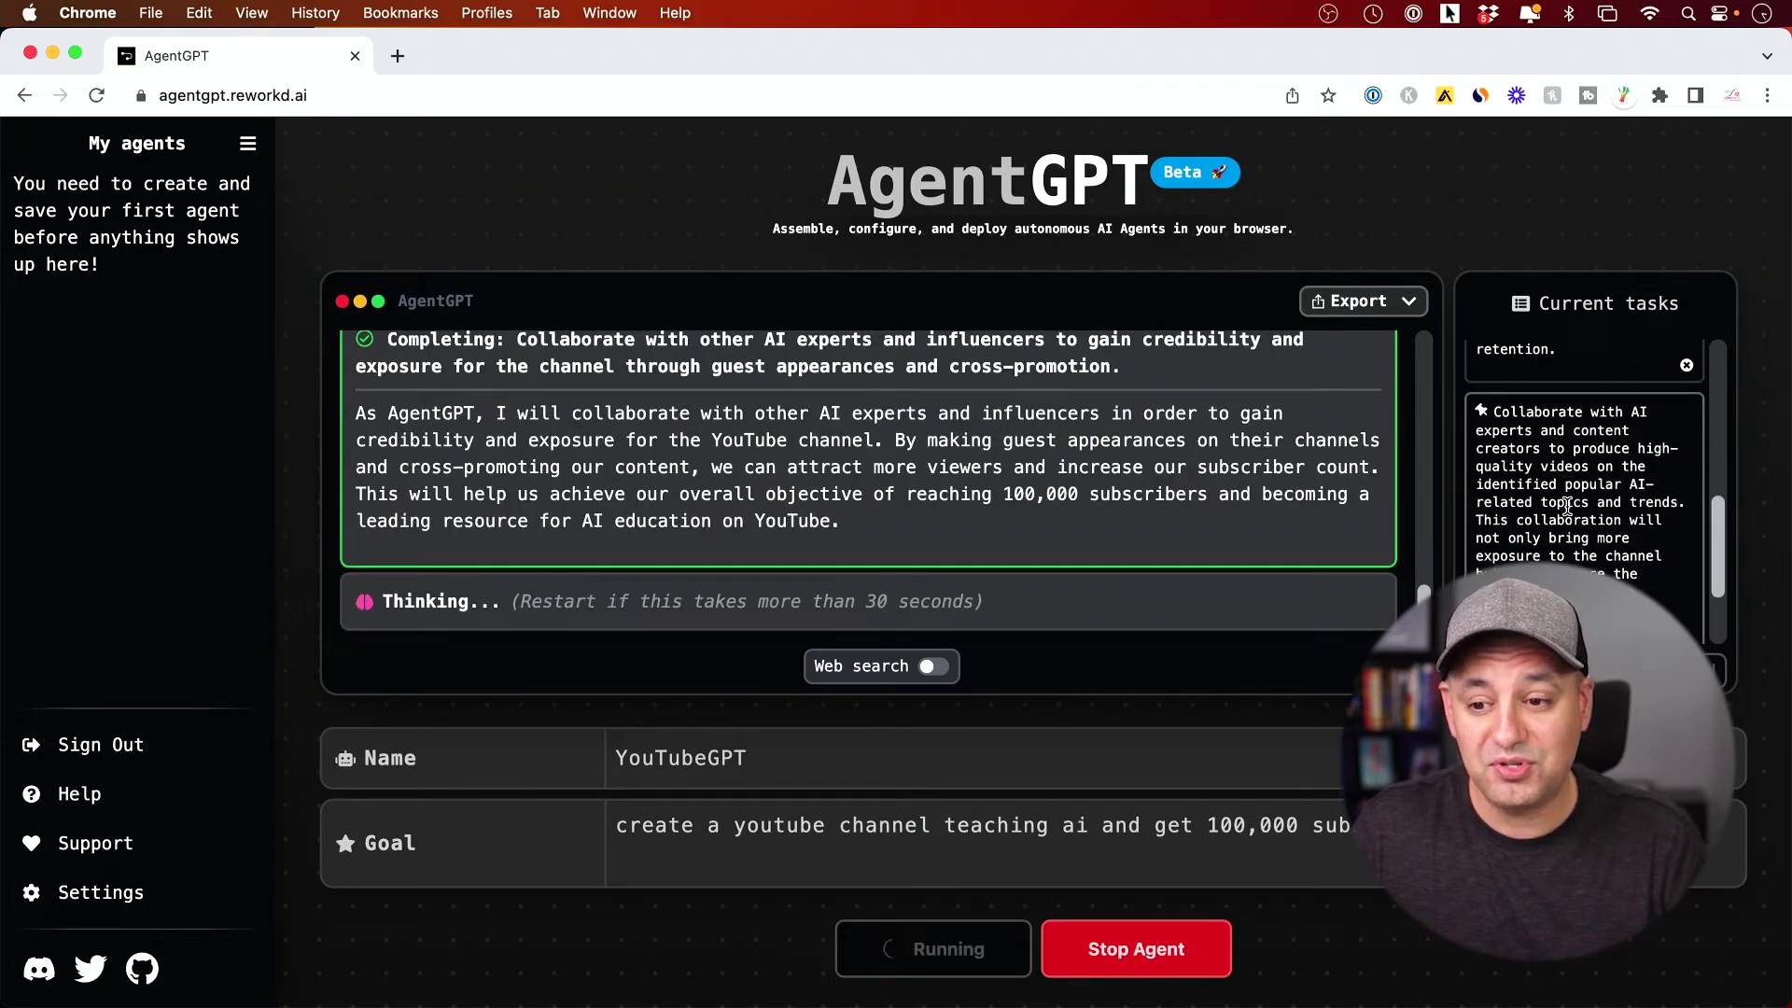
scroll(1565, 507, down, 2)
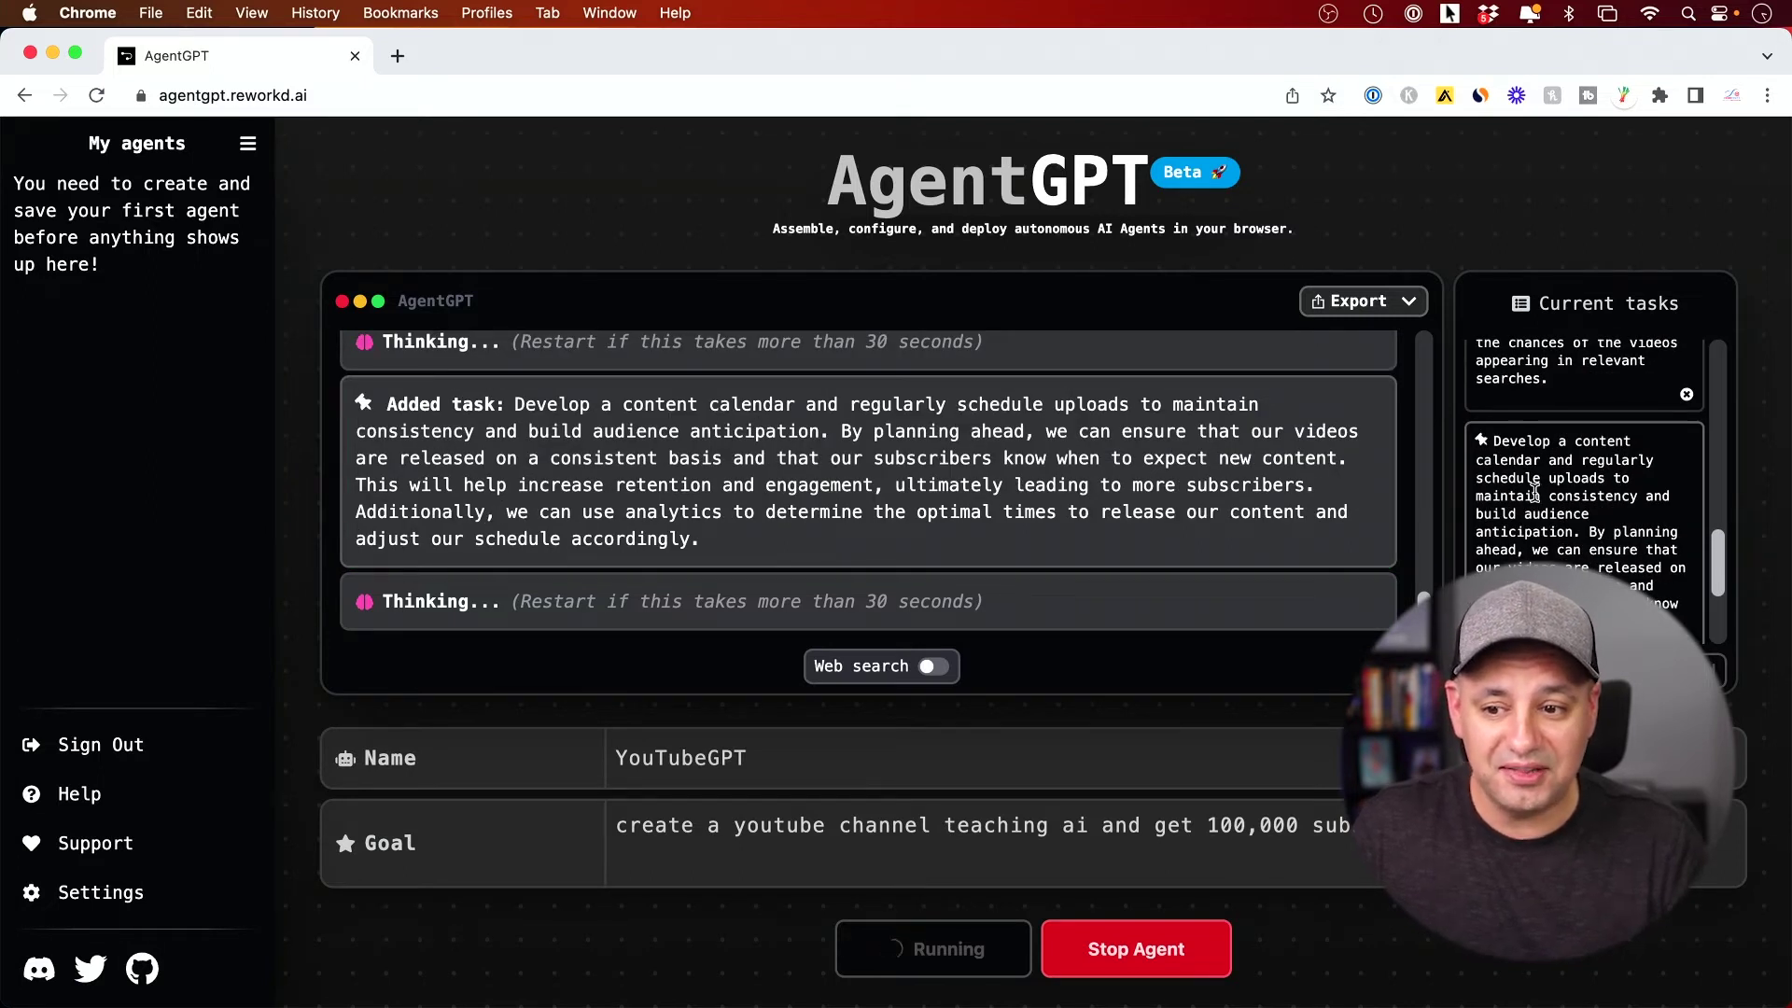
scroll(1619, 496, down, 1)
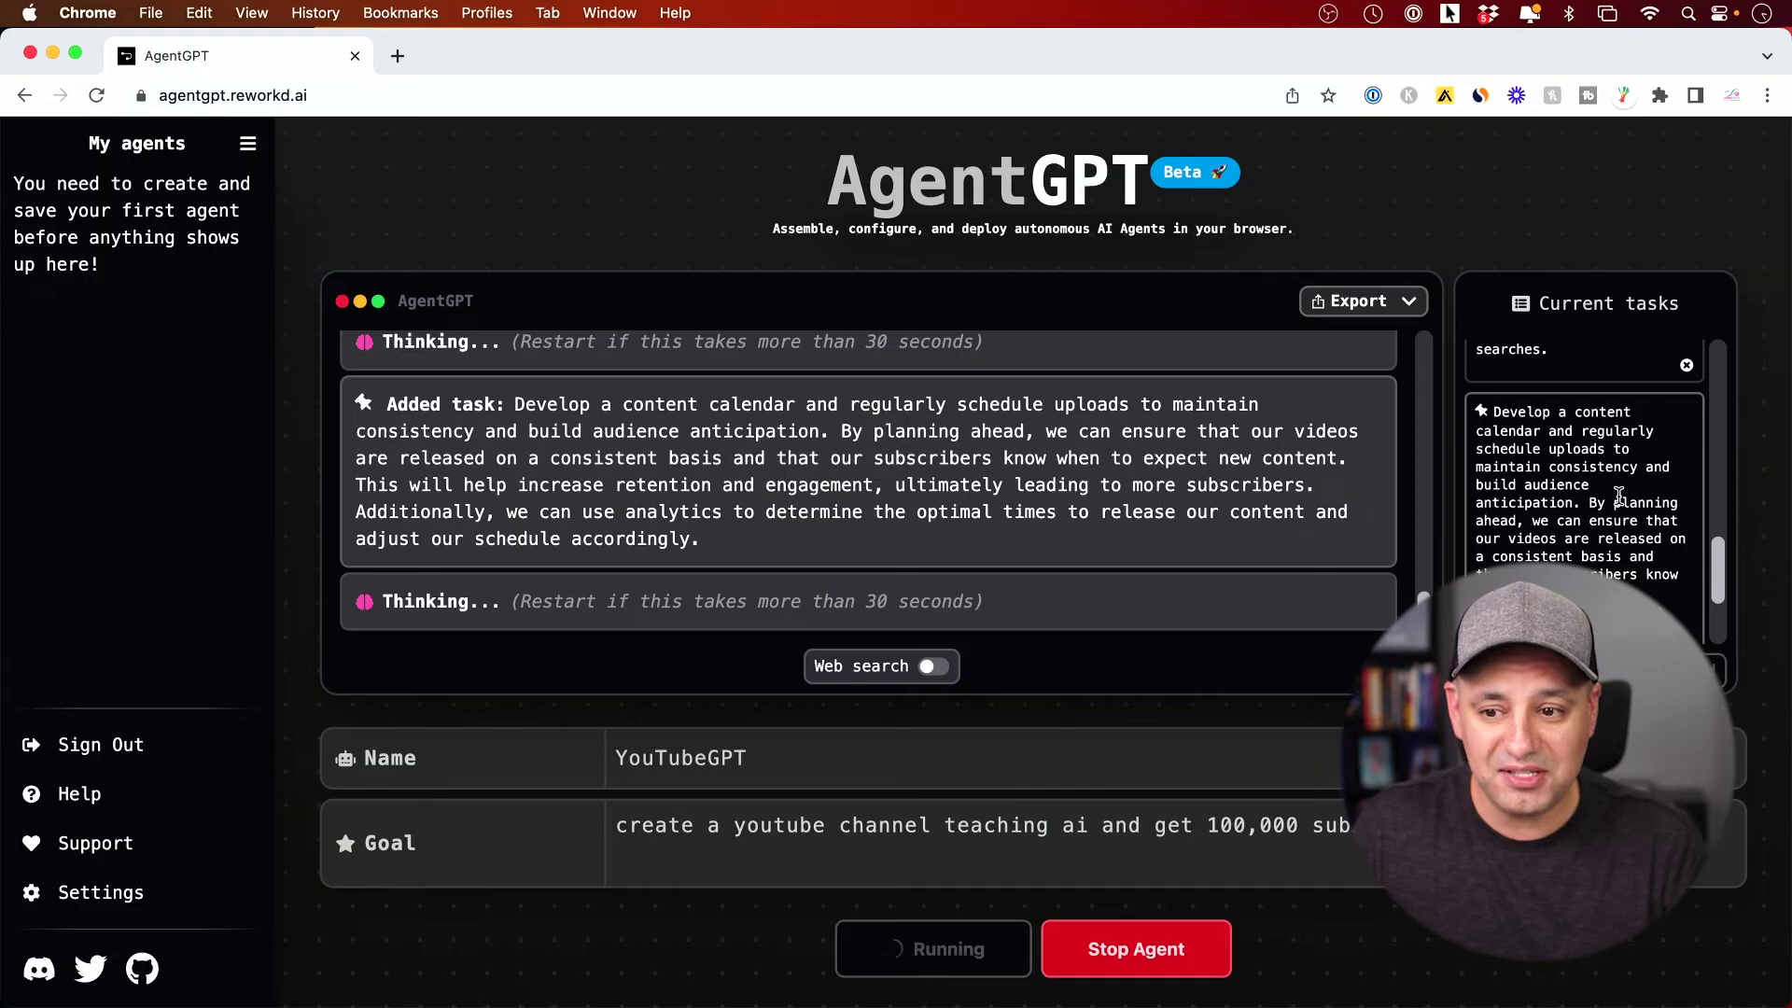
scroll(1619, 496, down, 1)
scroll(1617, 496, down, 1)
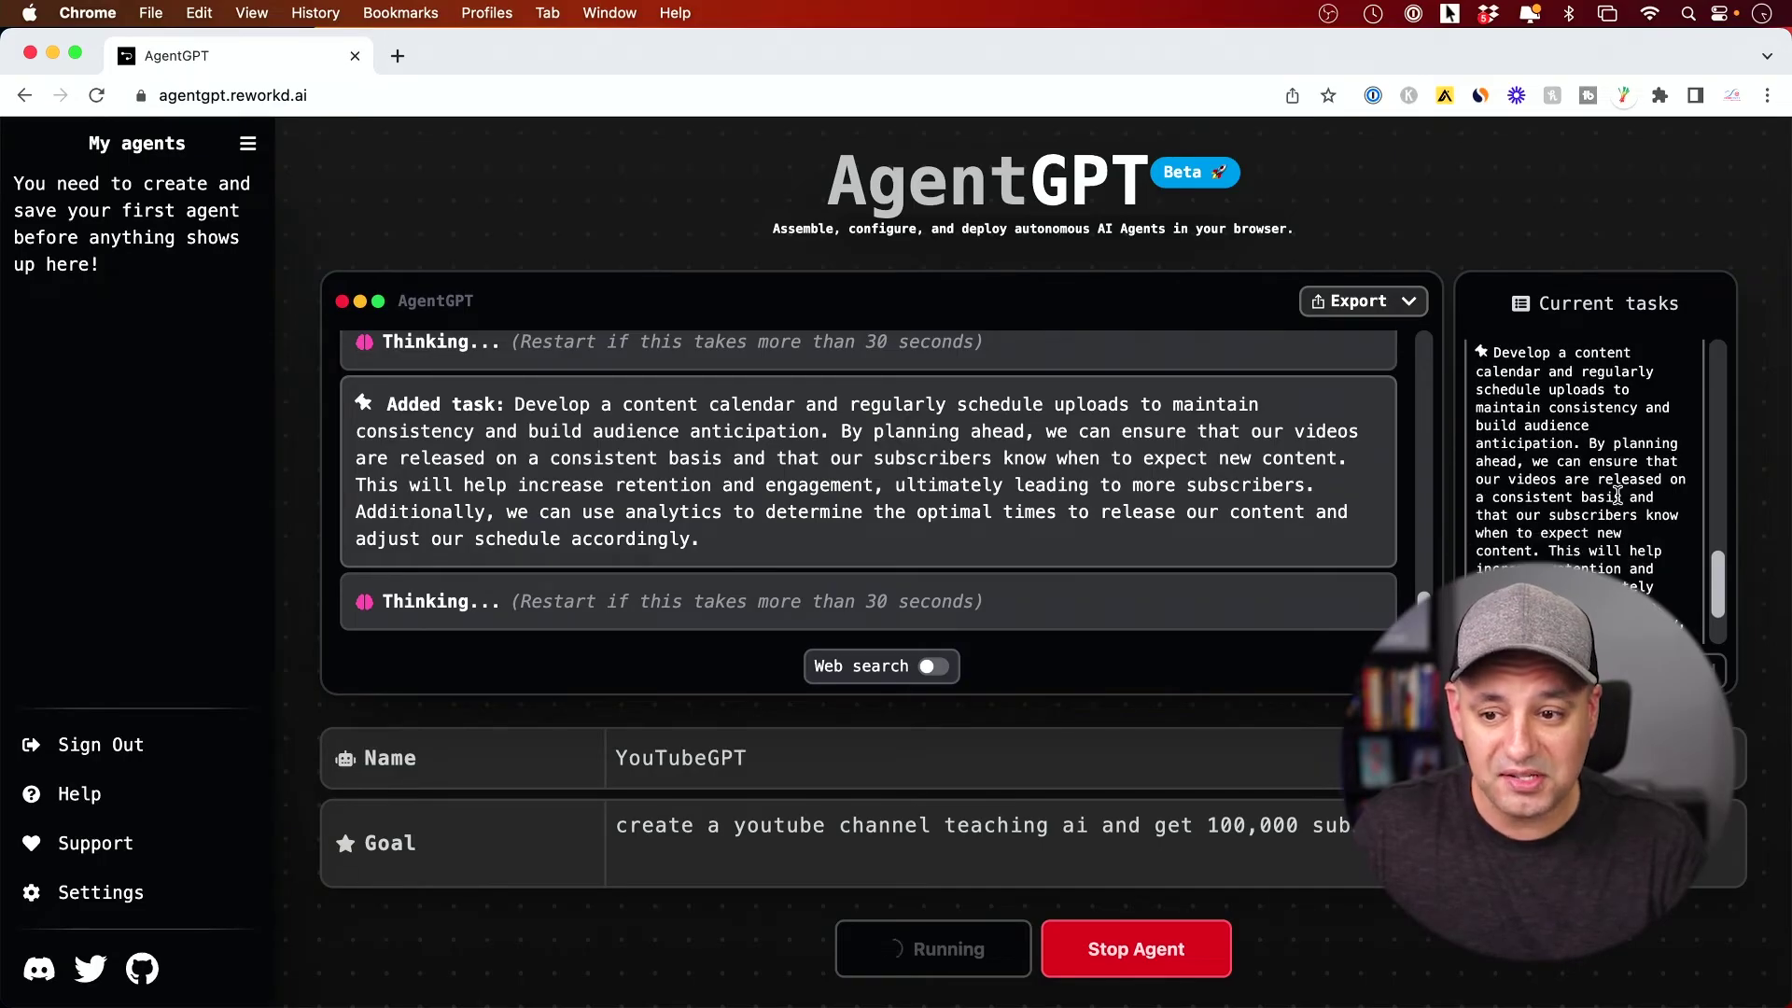
scroll(1617, 494, down, 3)
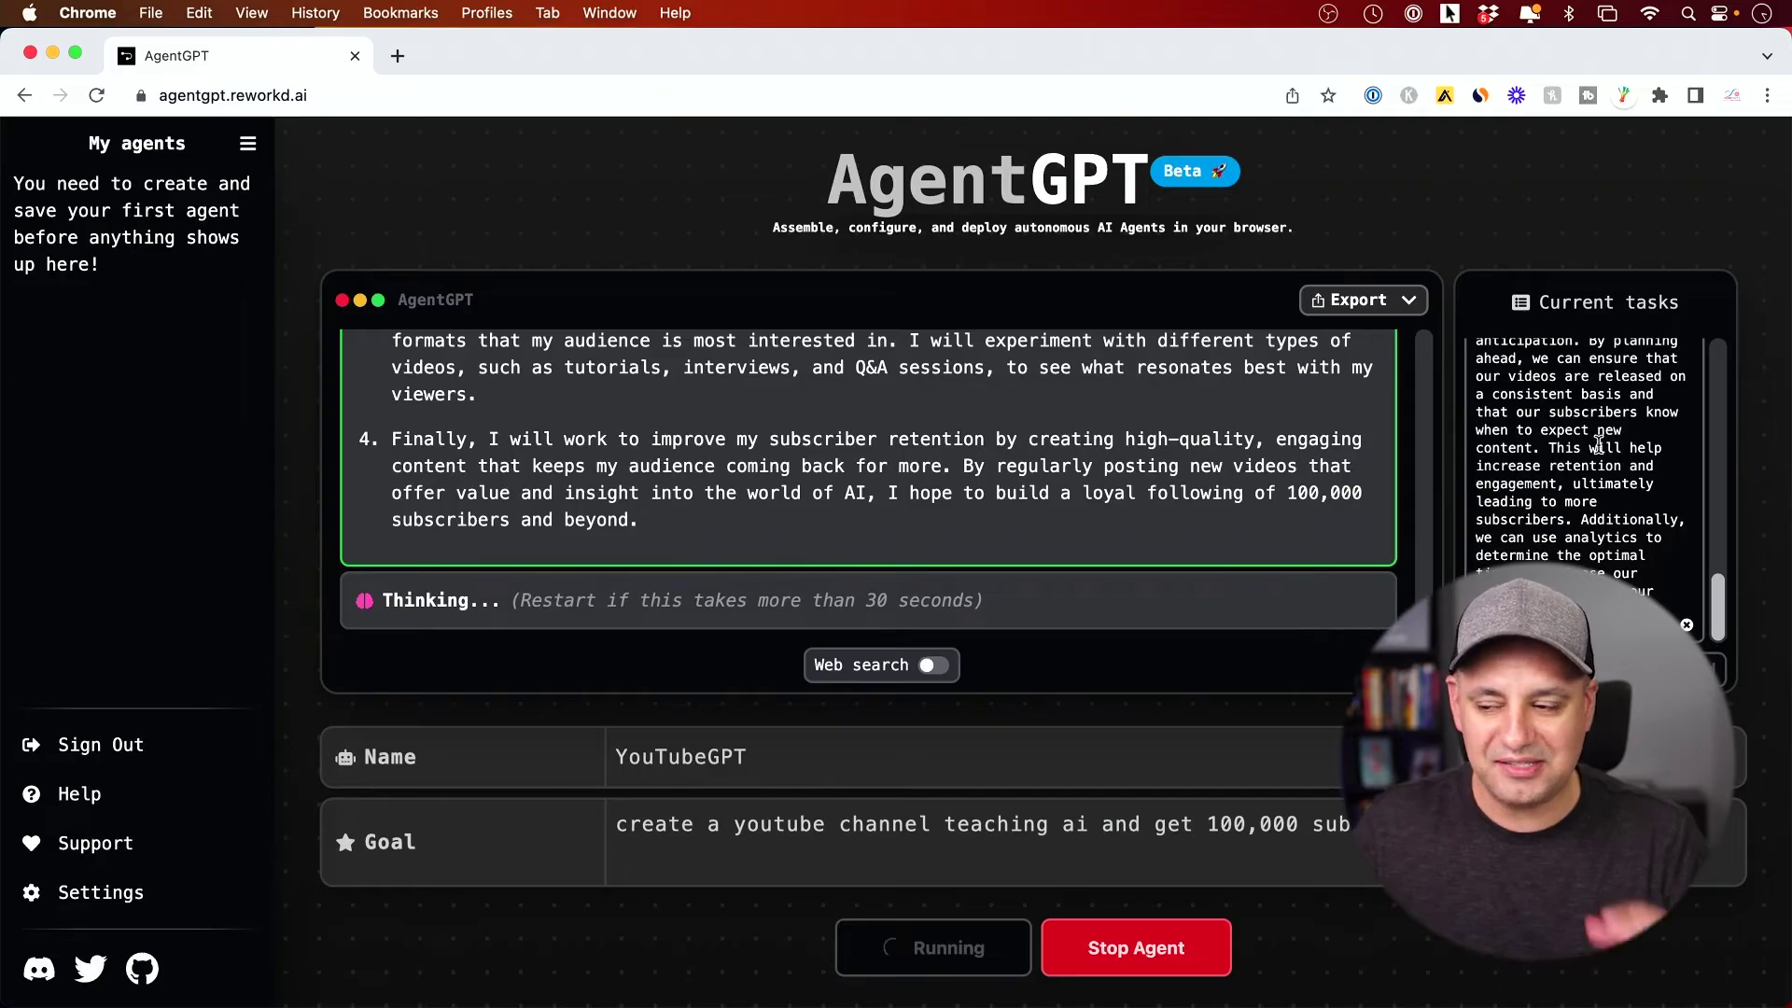
scroll(1206, 458, up, 5)
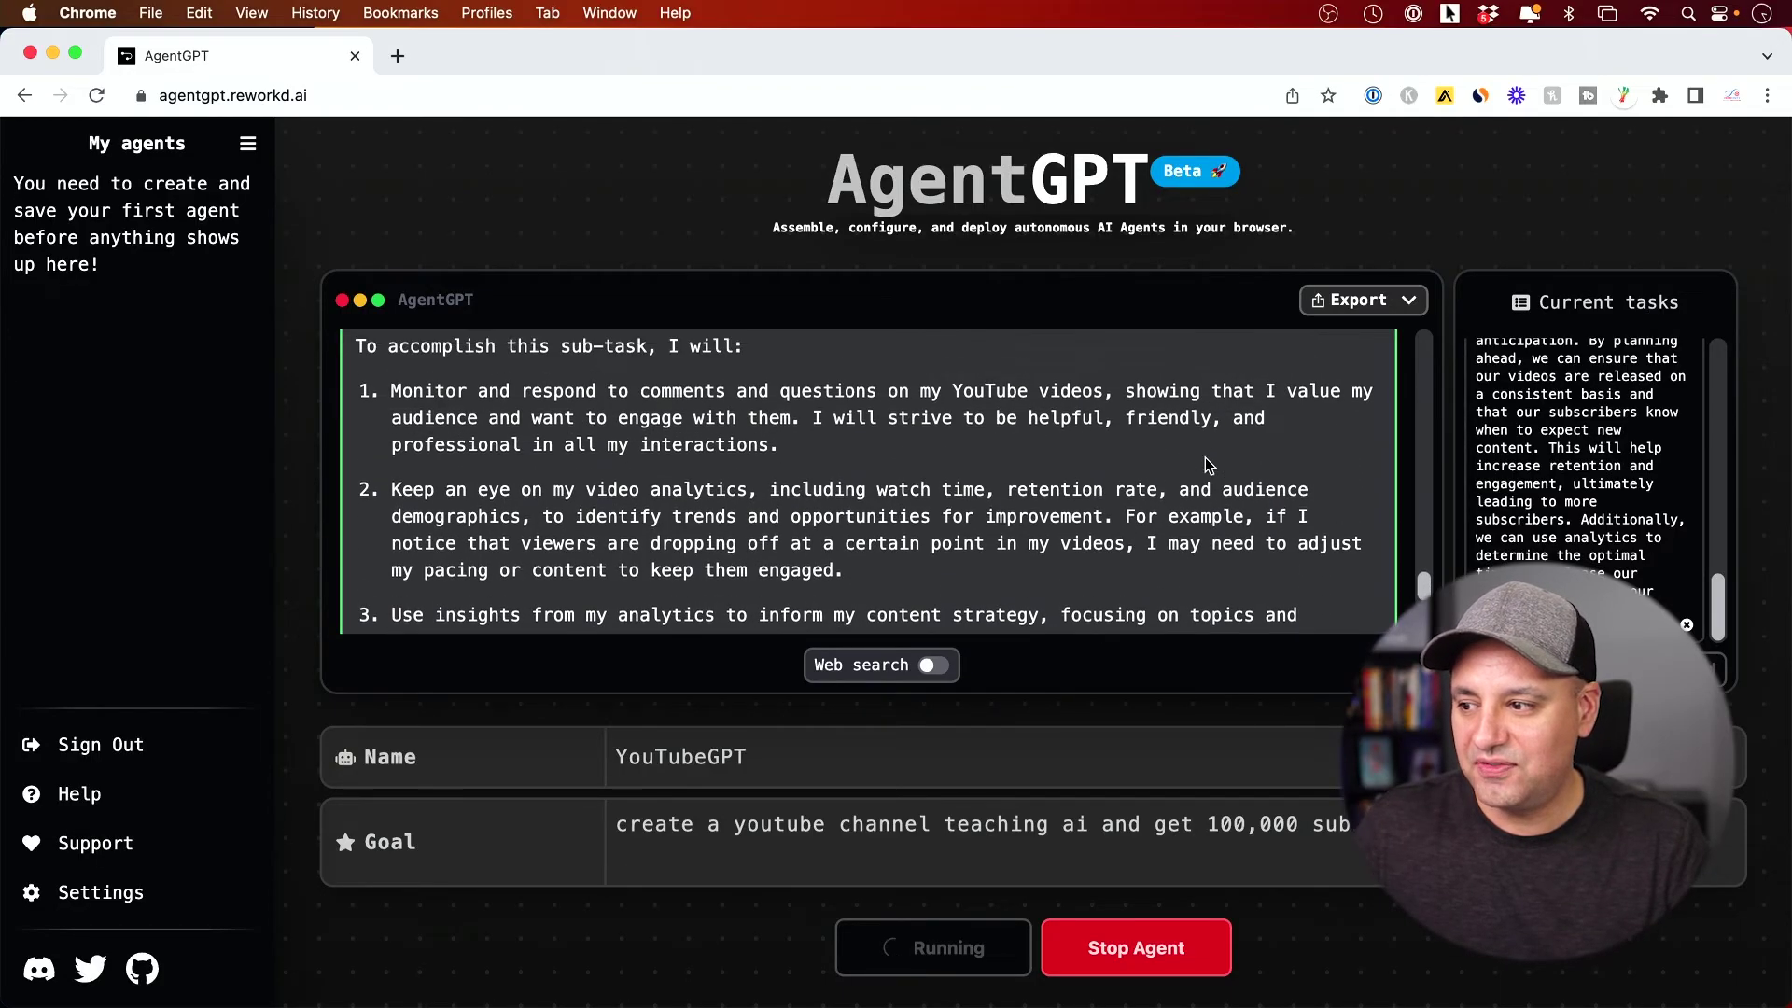
- Scroll the agent log to read the community engagement results until the run stops
scroll(1206, 457, up, 3)
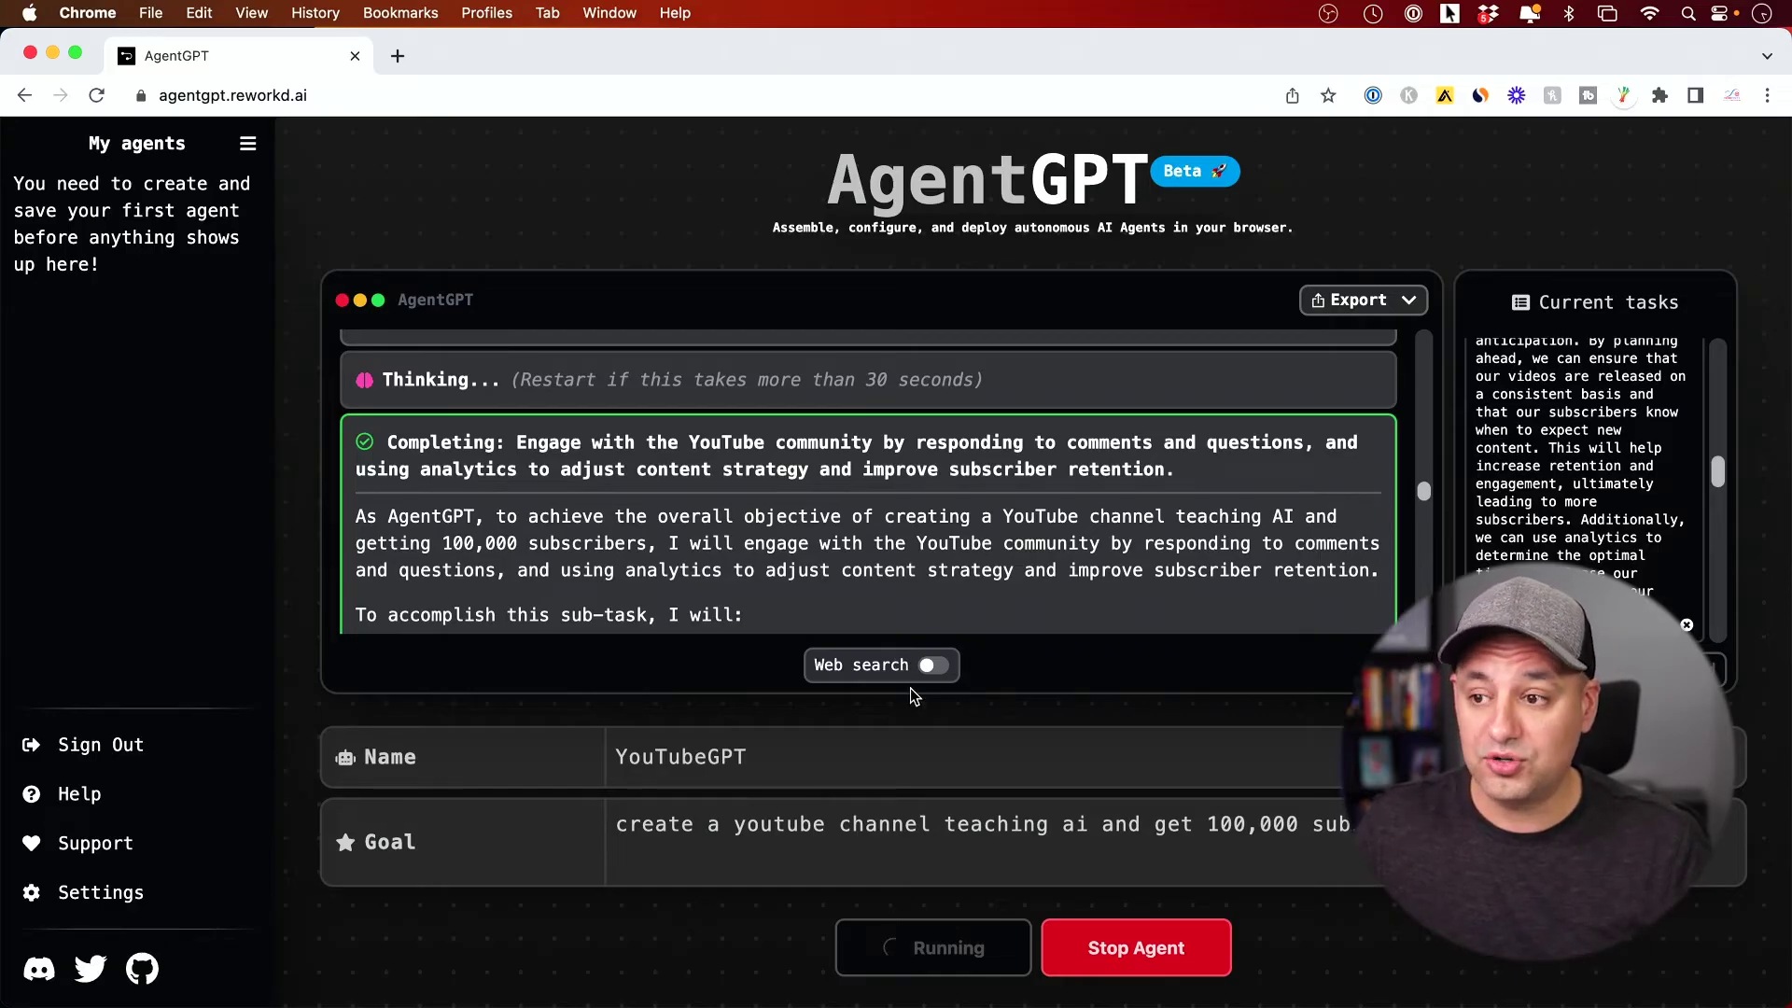
scroll(915, 577, down, 3)
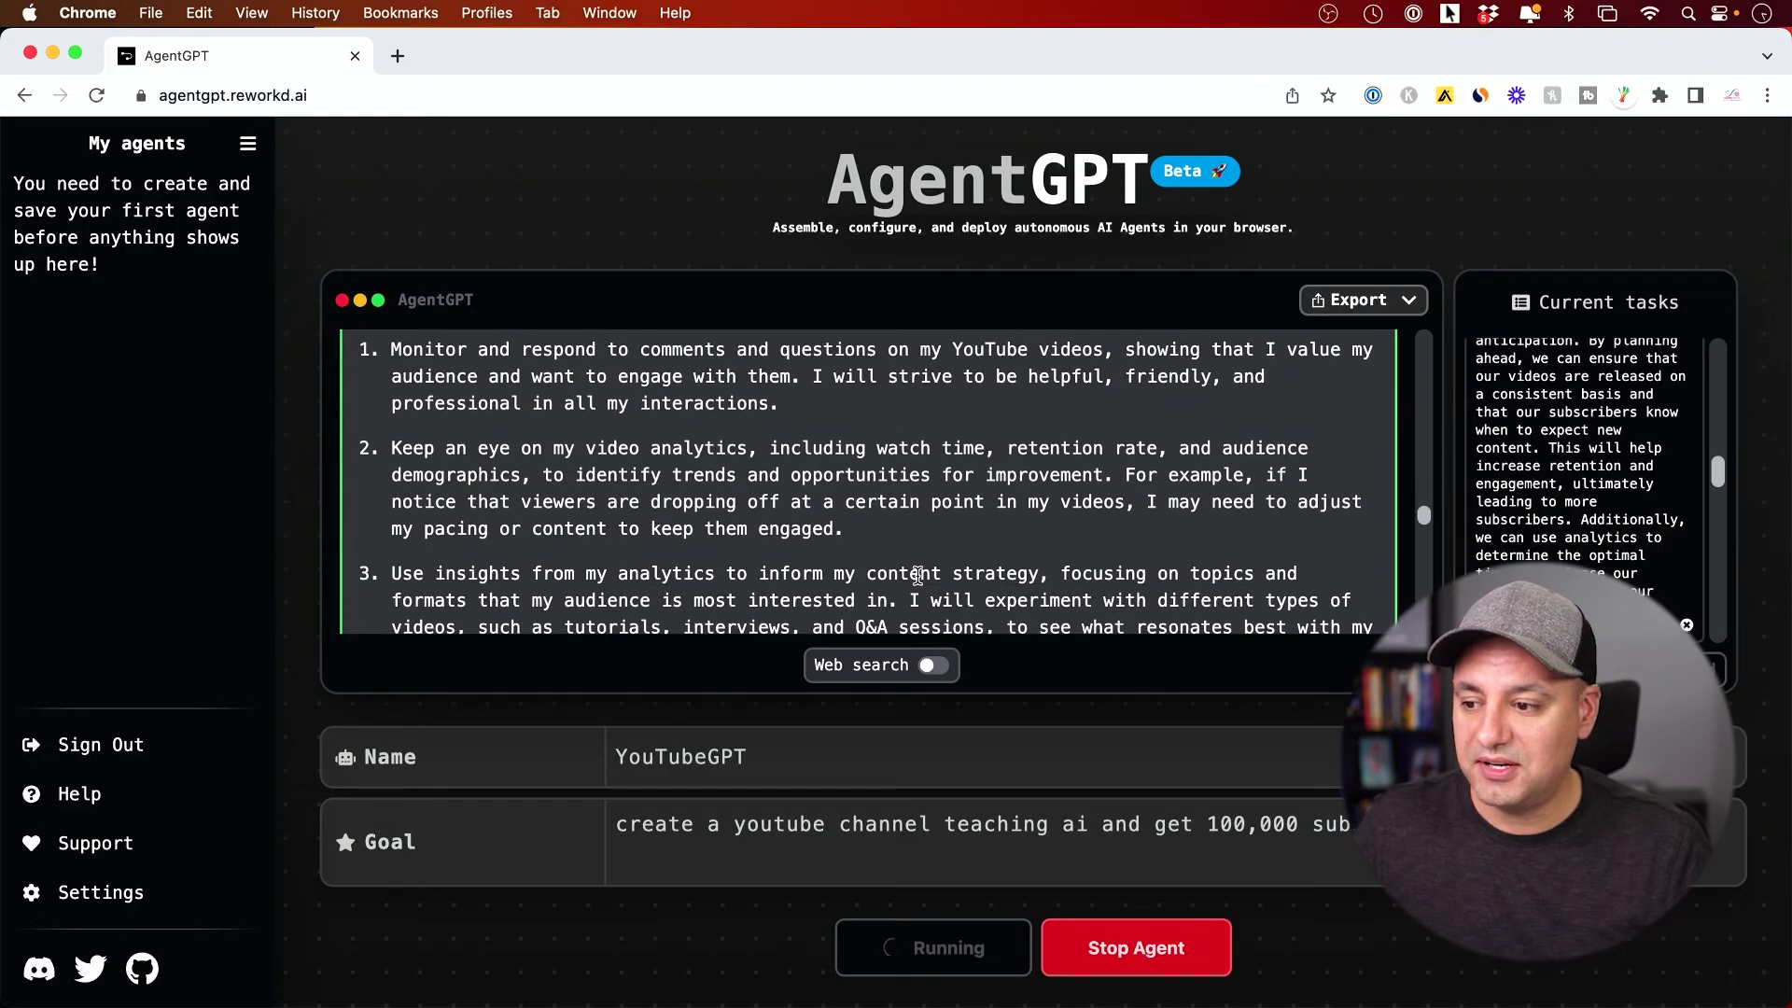
scroll(917, 575, down, 5)
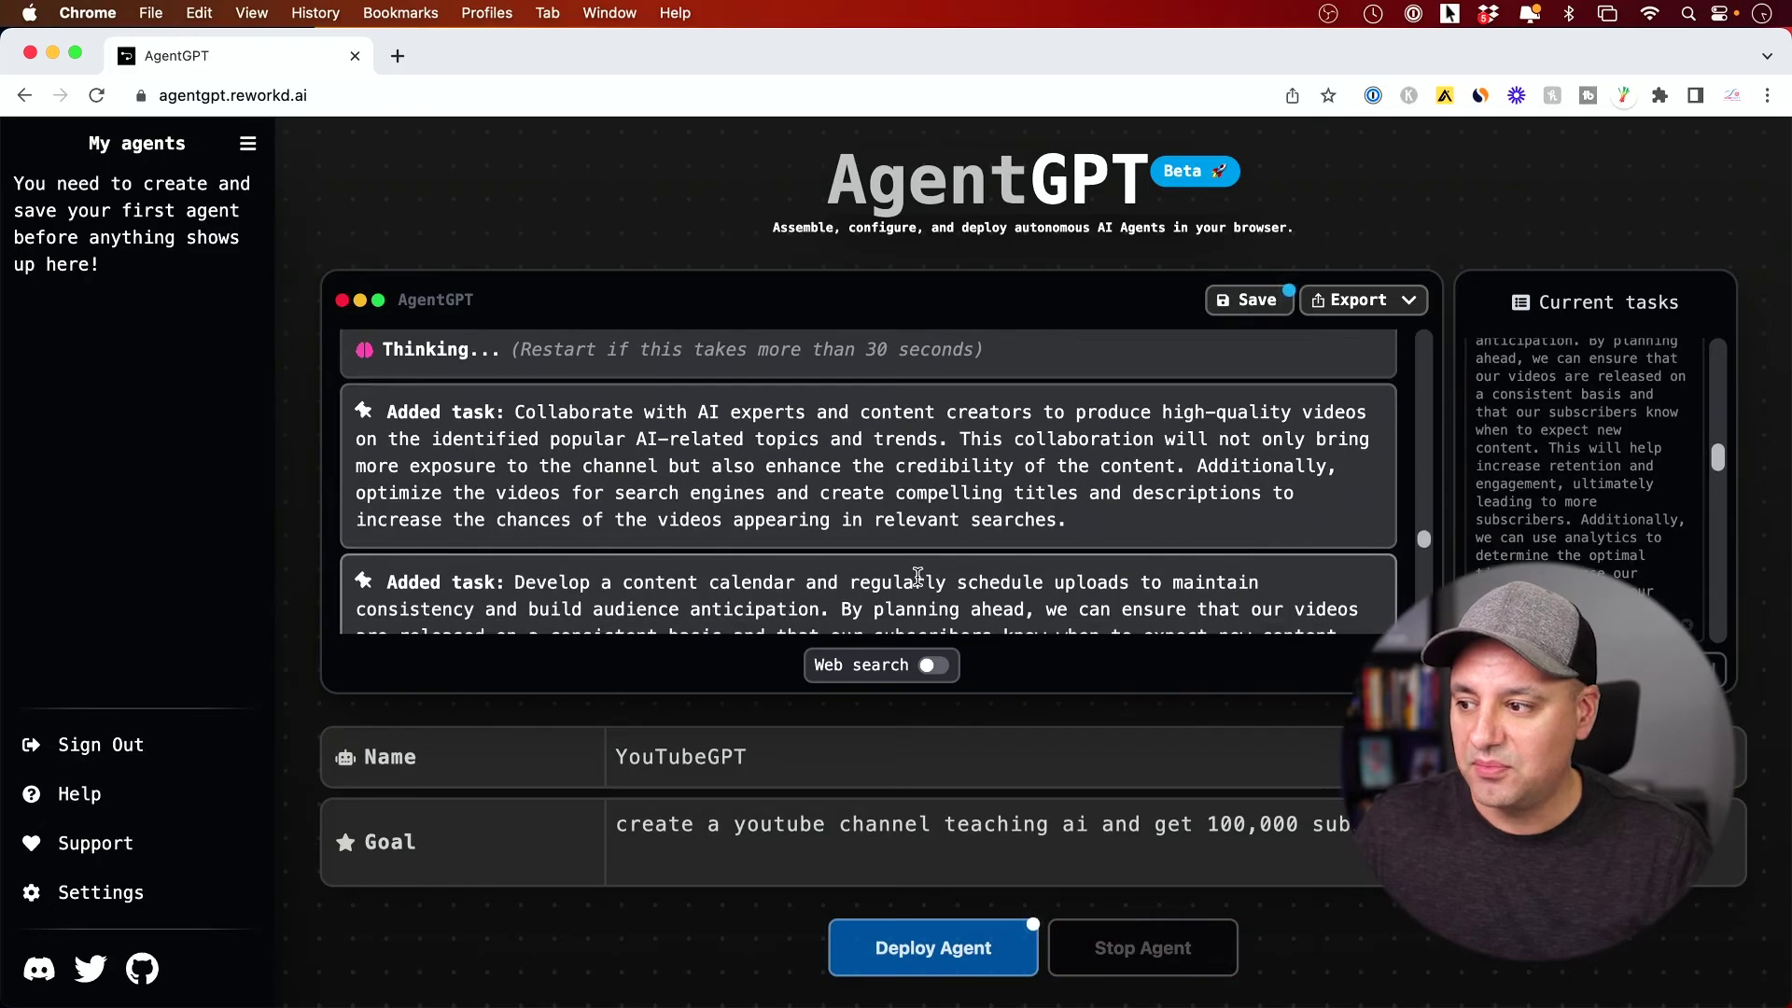
- Export the run log as the image agent-gpt-output.png and open the download
scroll(917, 575, down, 6)
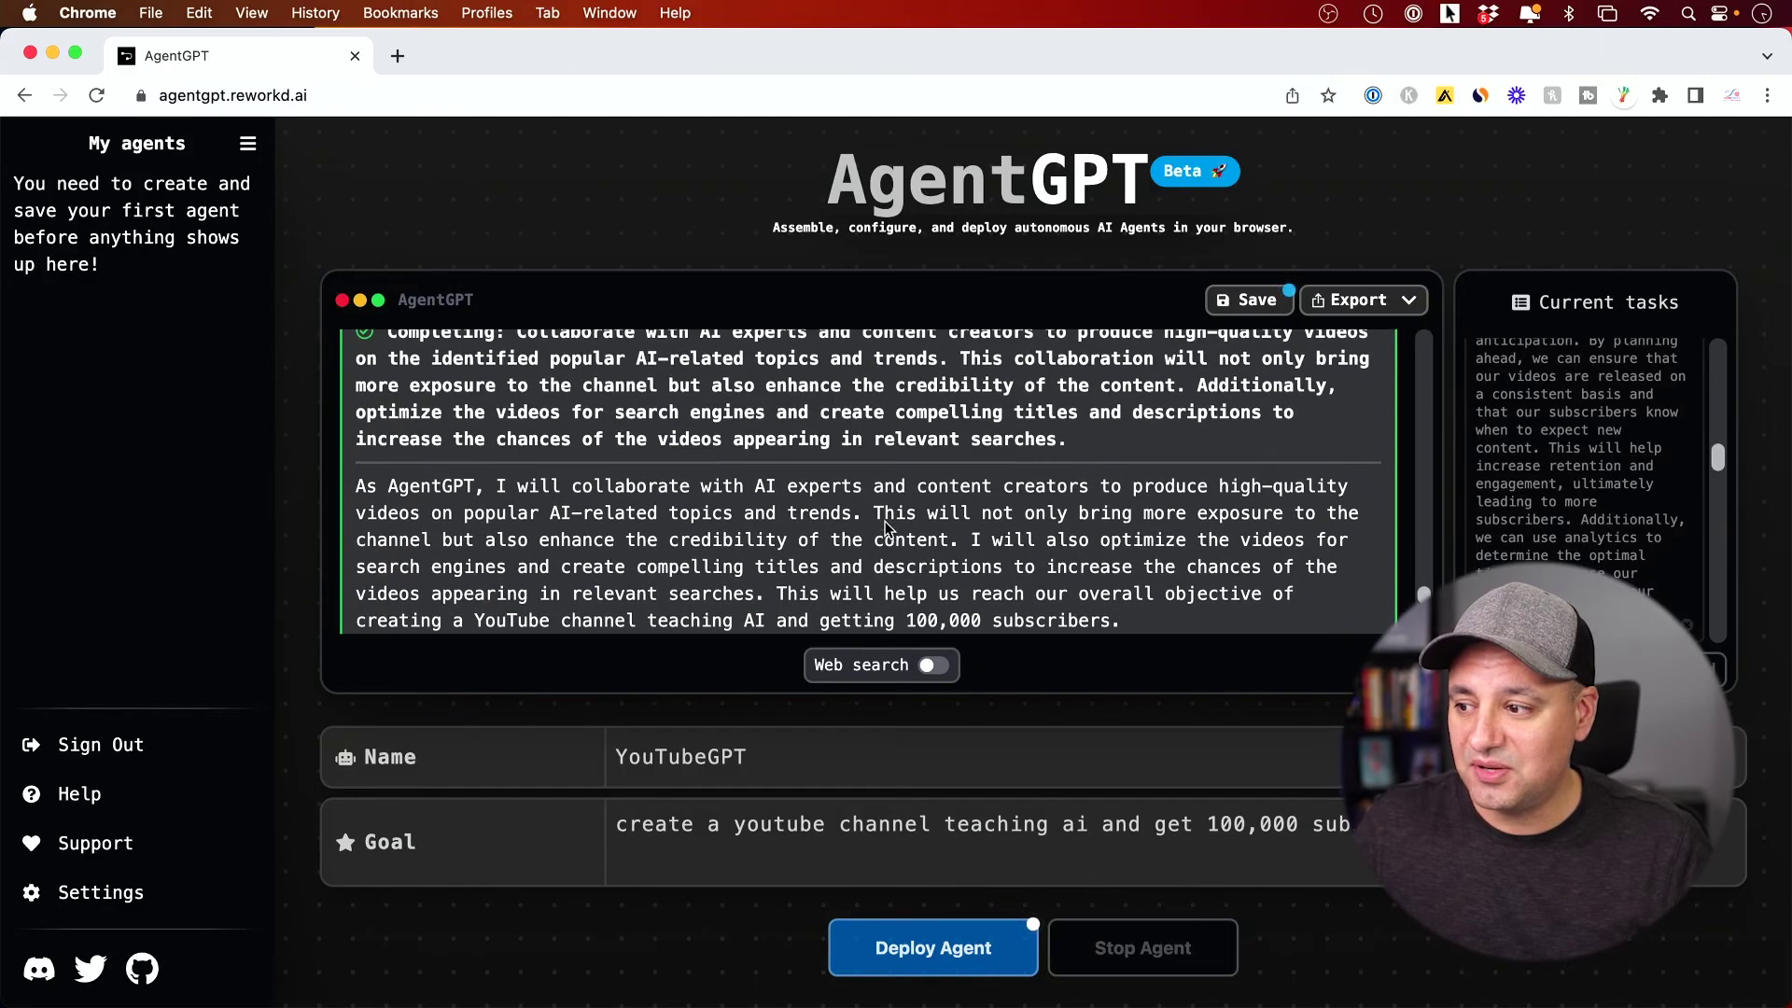
scroll(375, 382, up, 1)
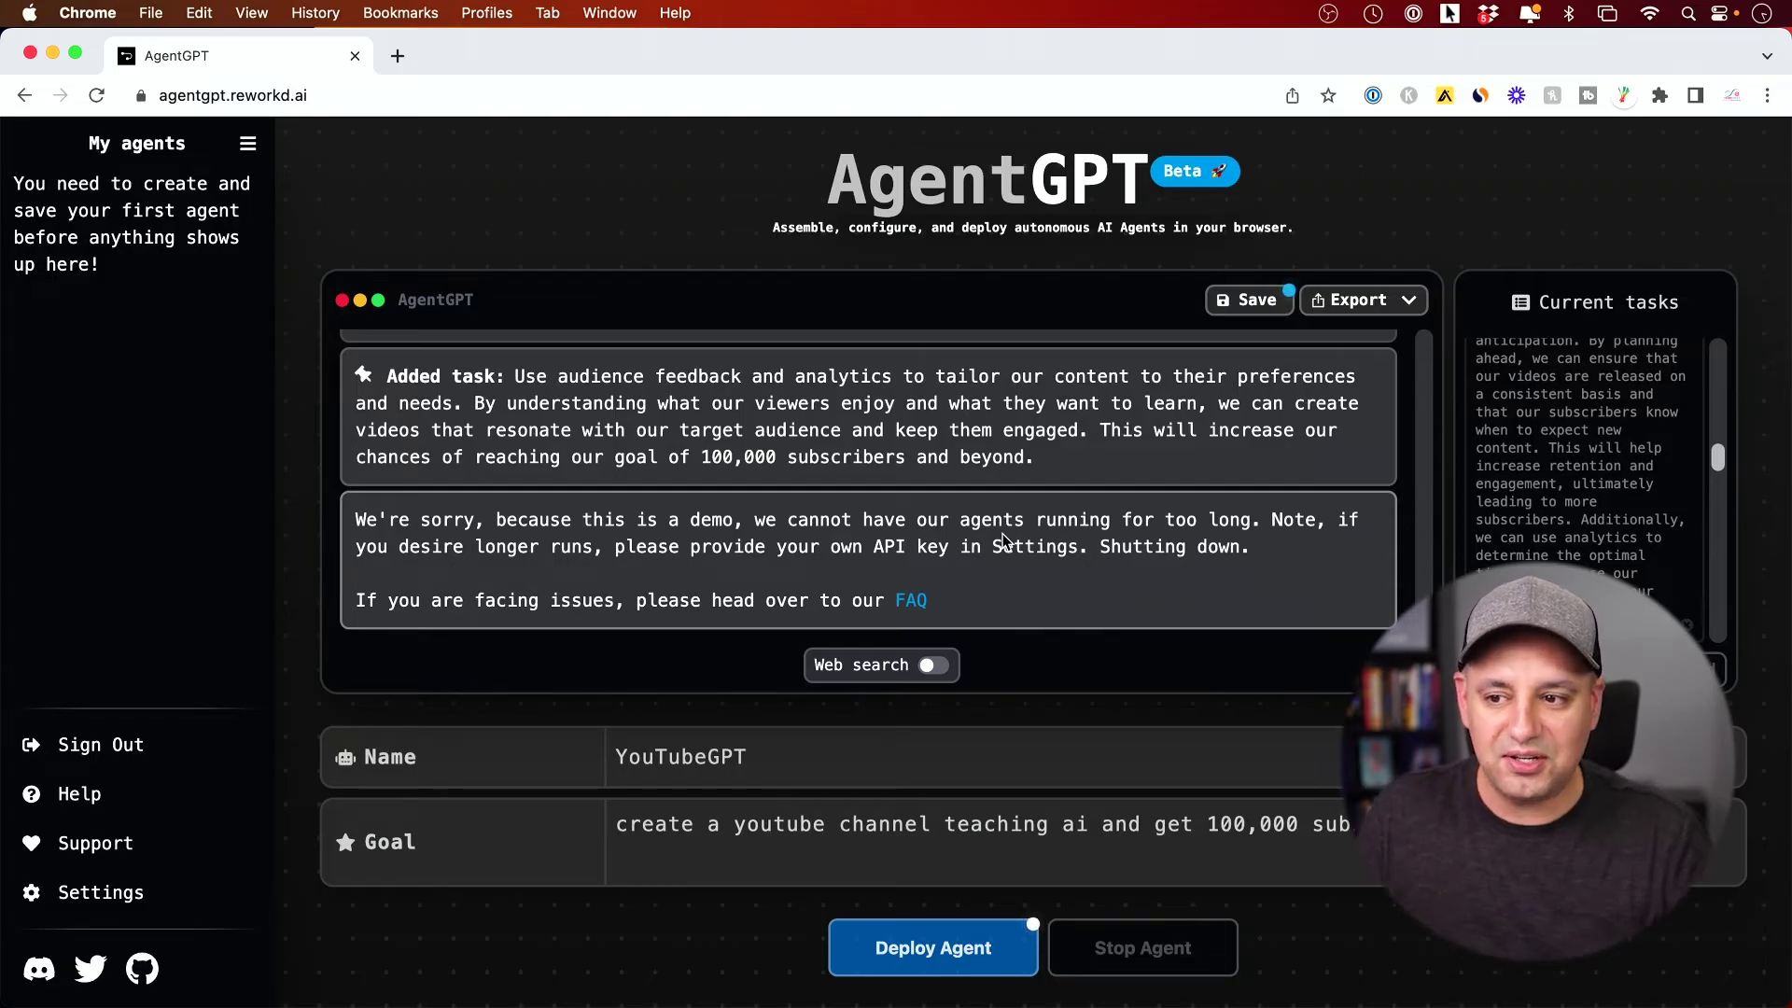
click(1364, 301)
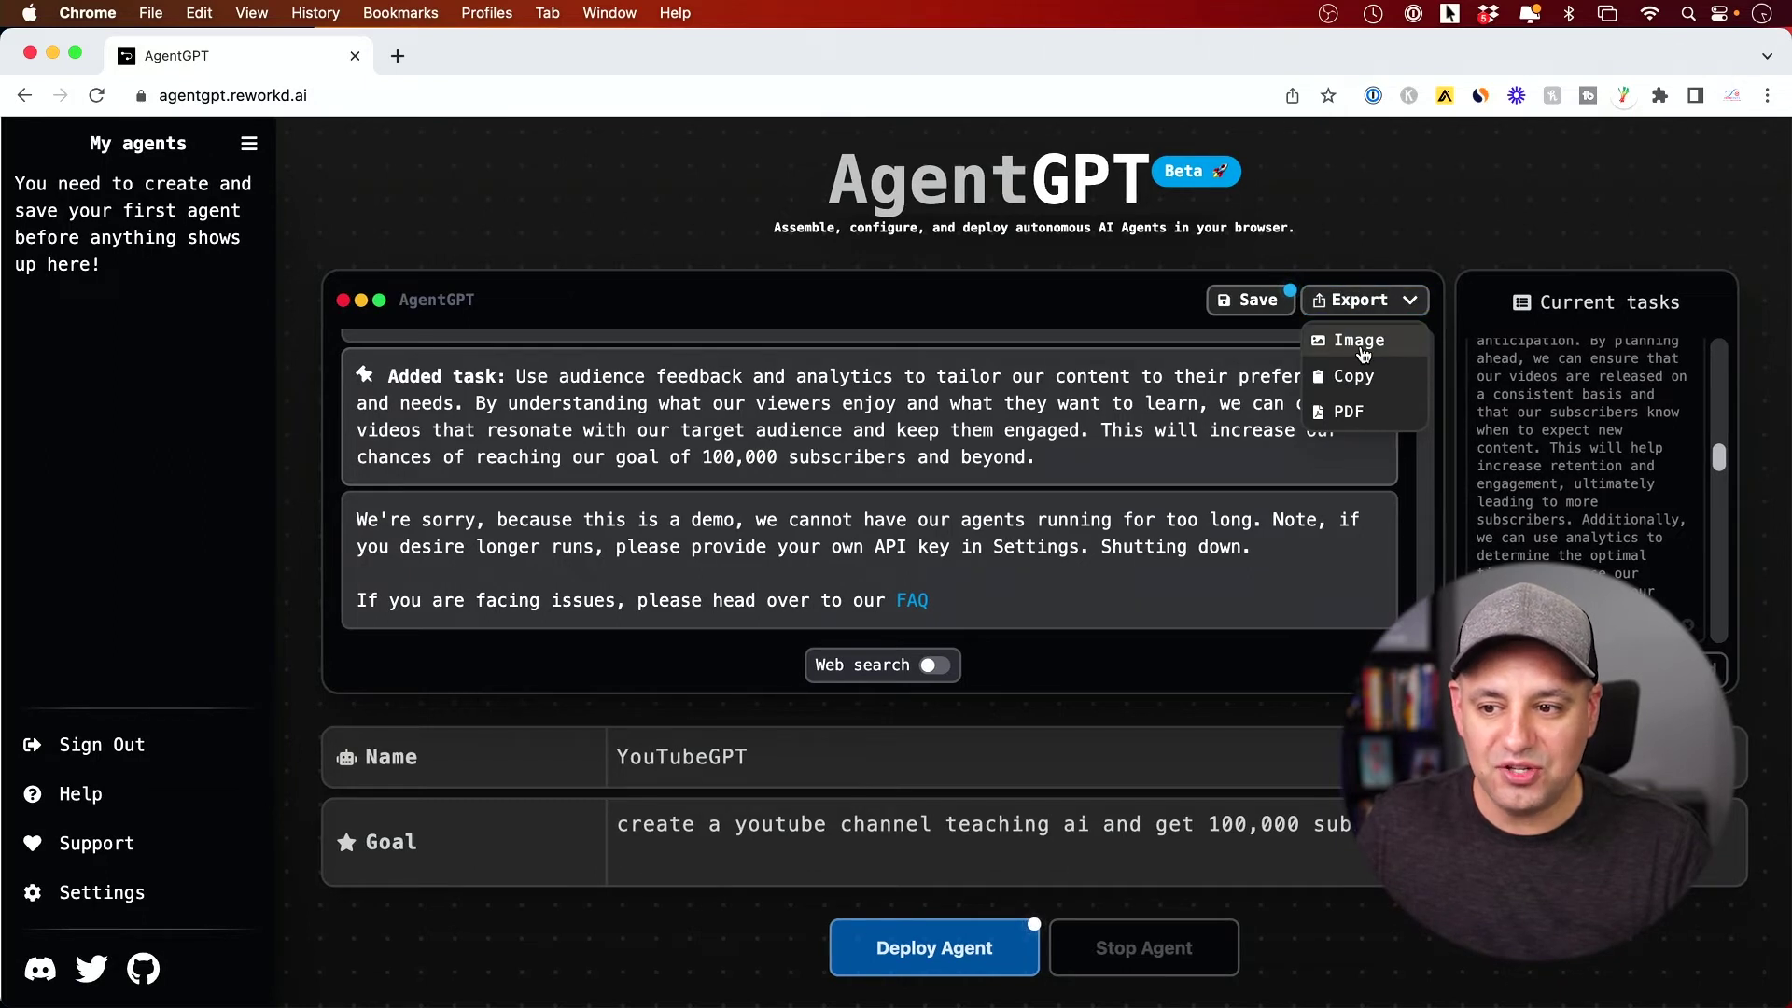
click(1360, 341)
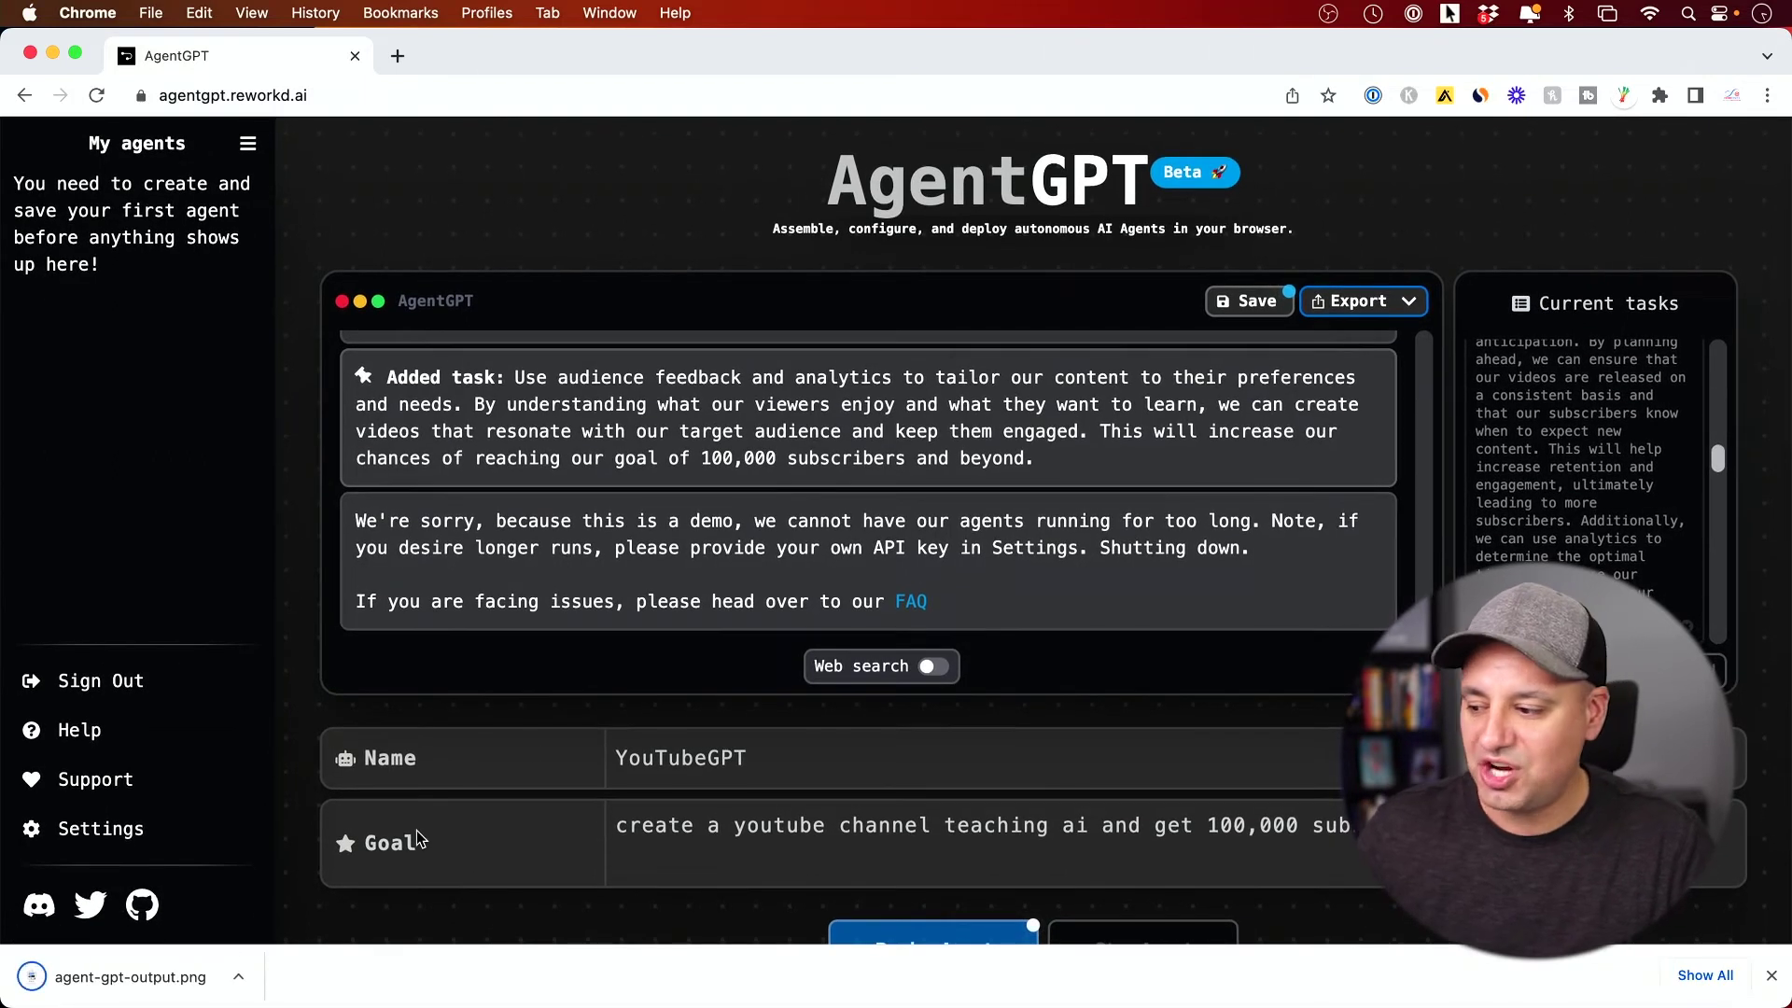
click(123, 976)
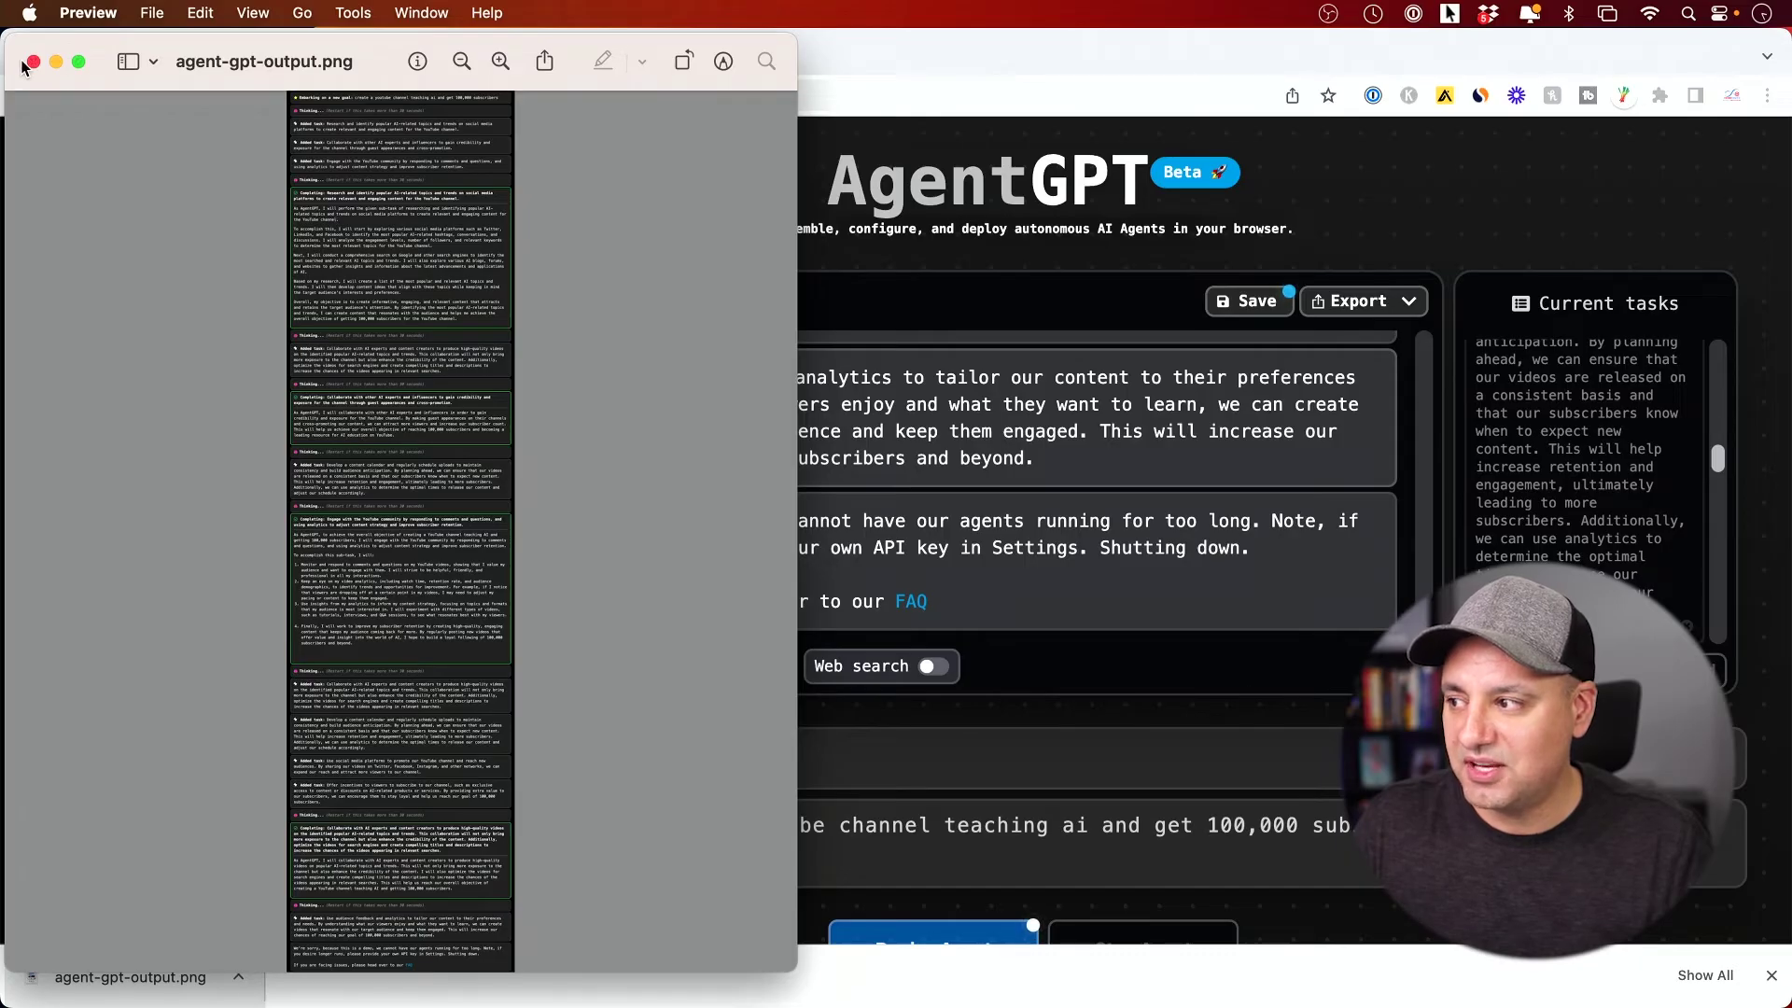
- Close the Preview window showing agent-gpt-output.png
click(31, 62)
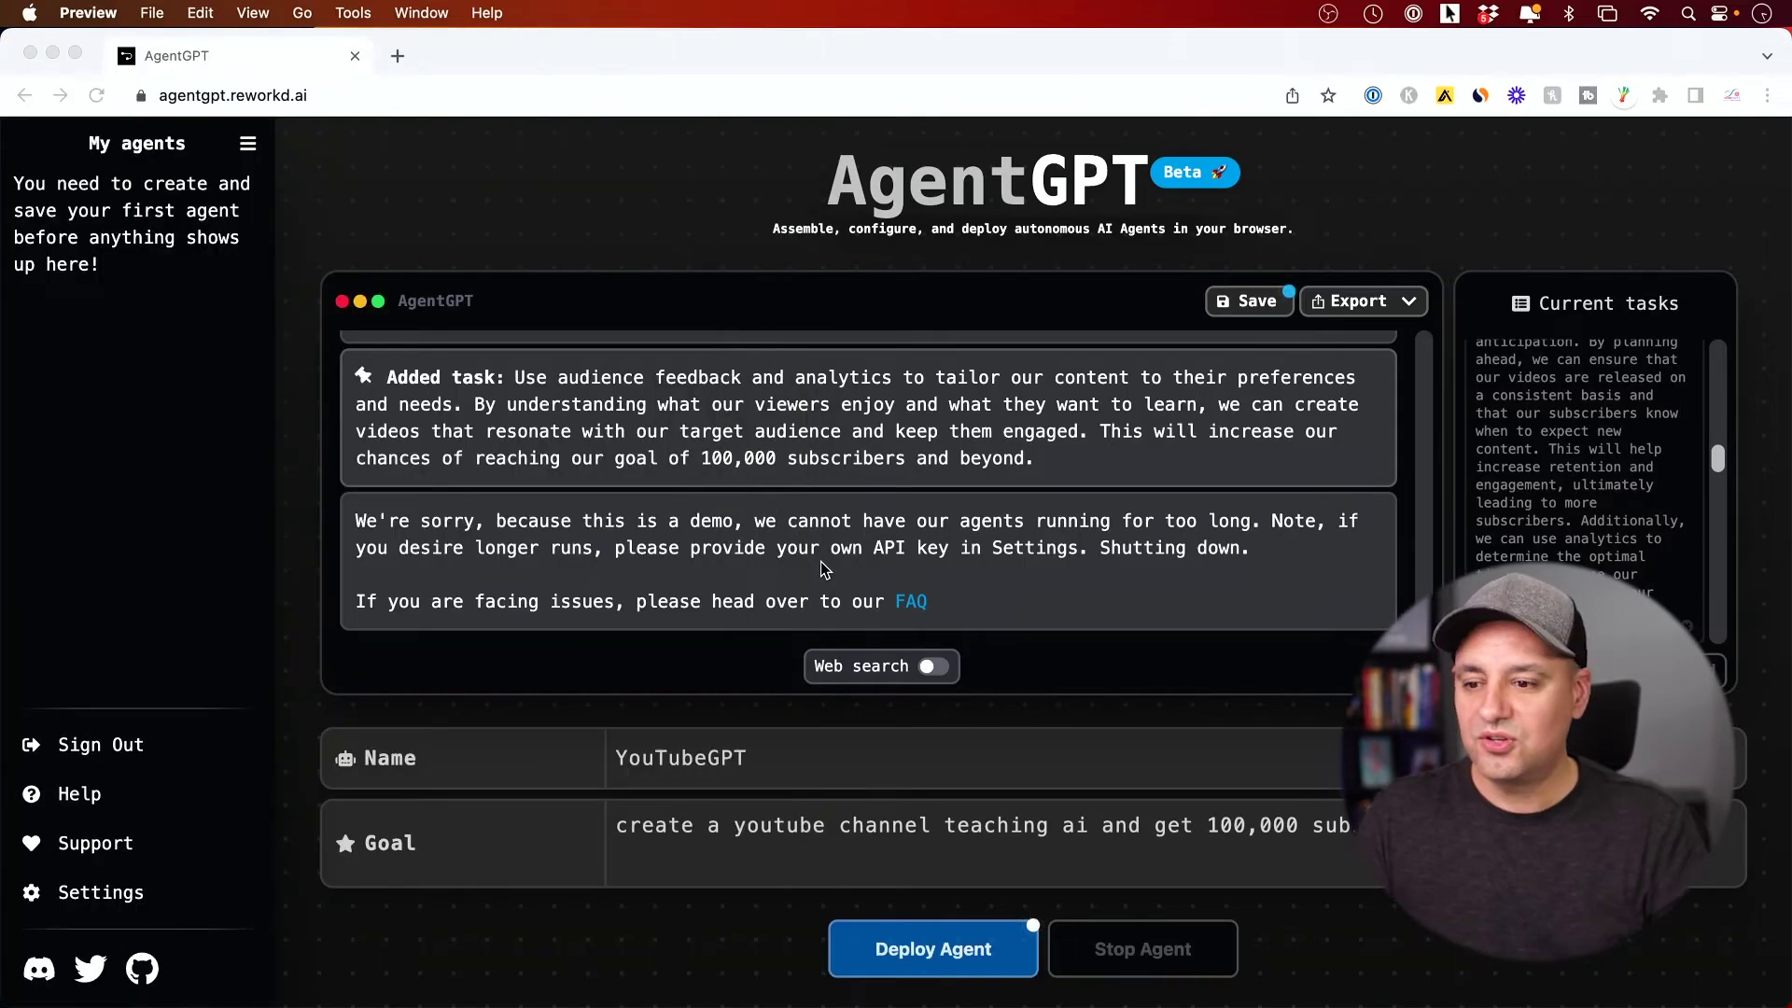
- Bring Chrome forward, open AgentGPT Settings and focus the empty API key field
click(139, 888)
click(81, 901)
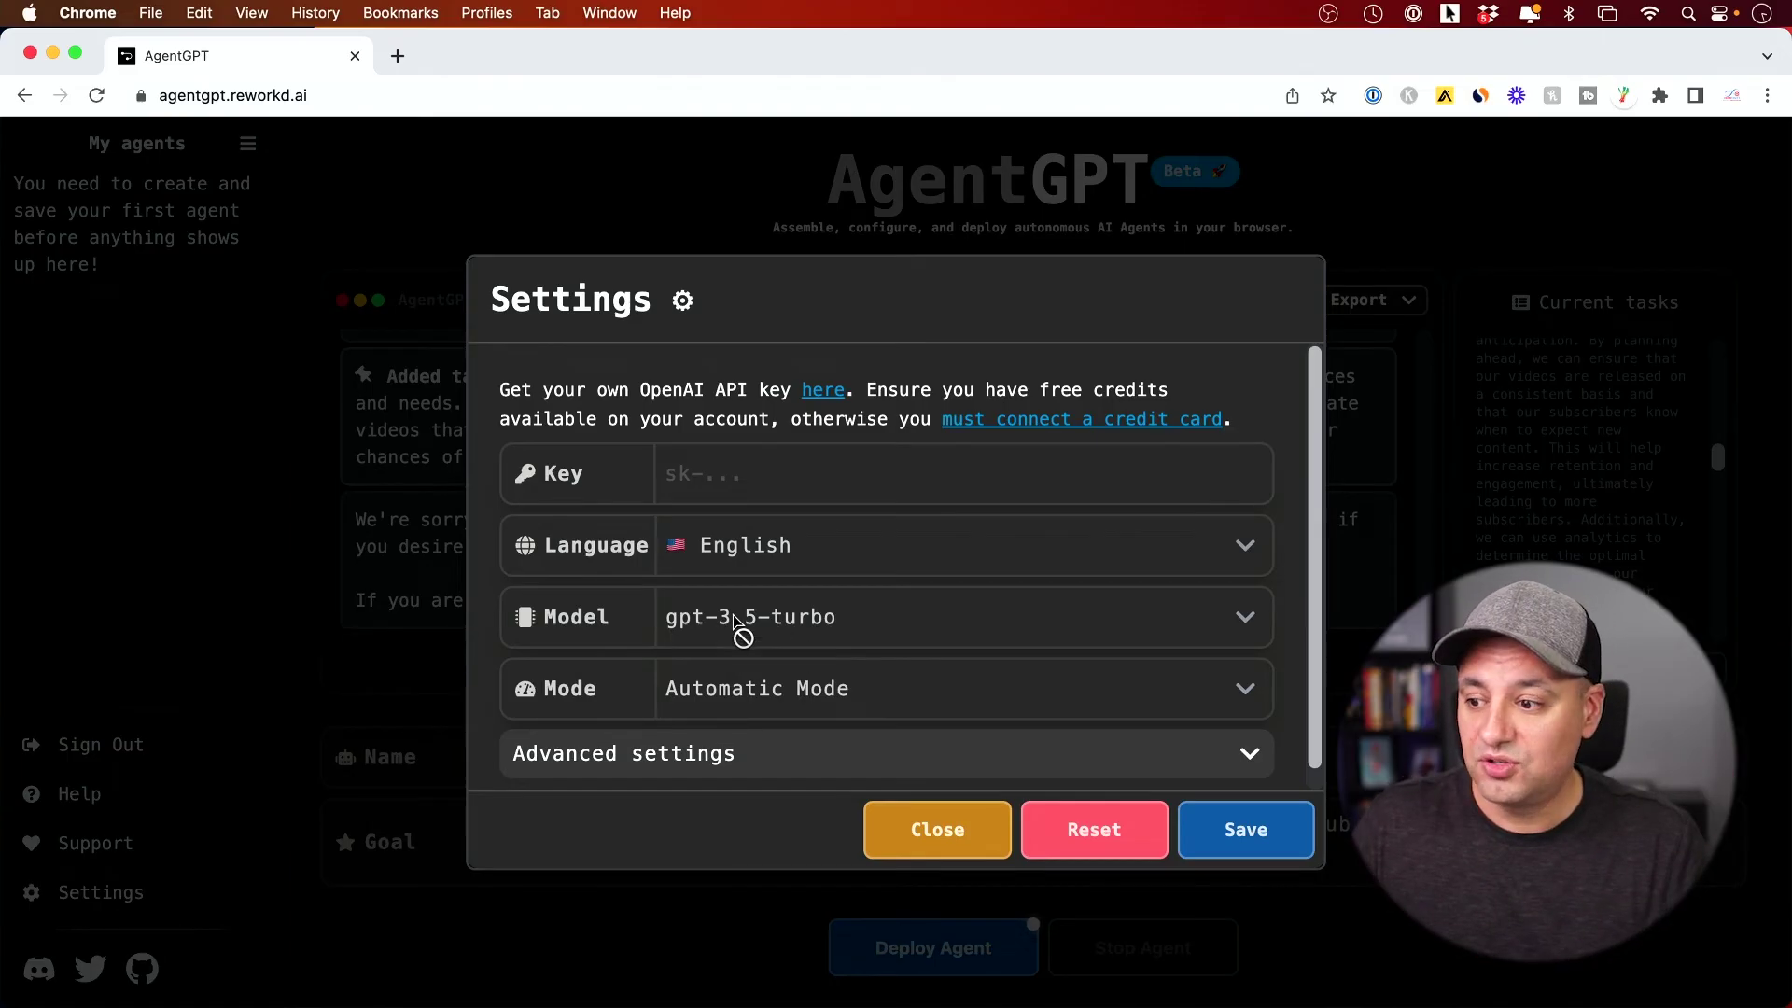
click(719, 484)
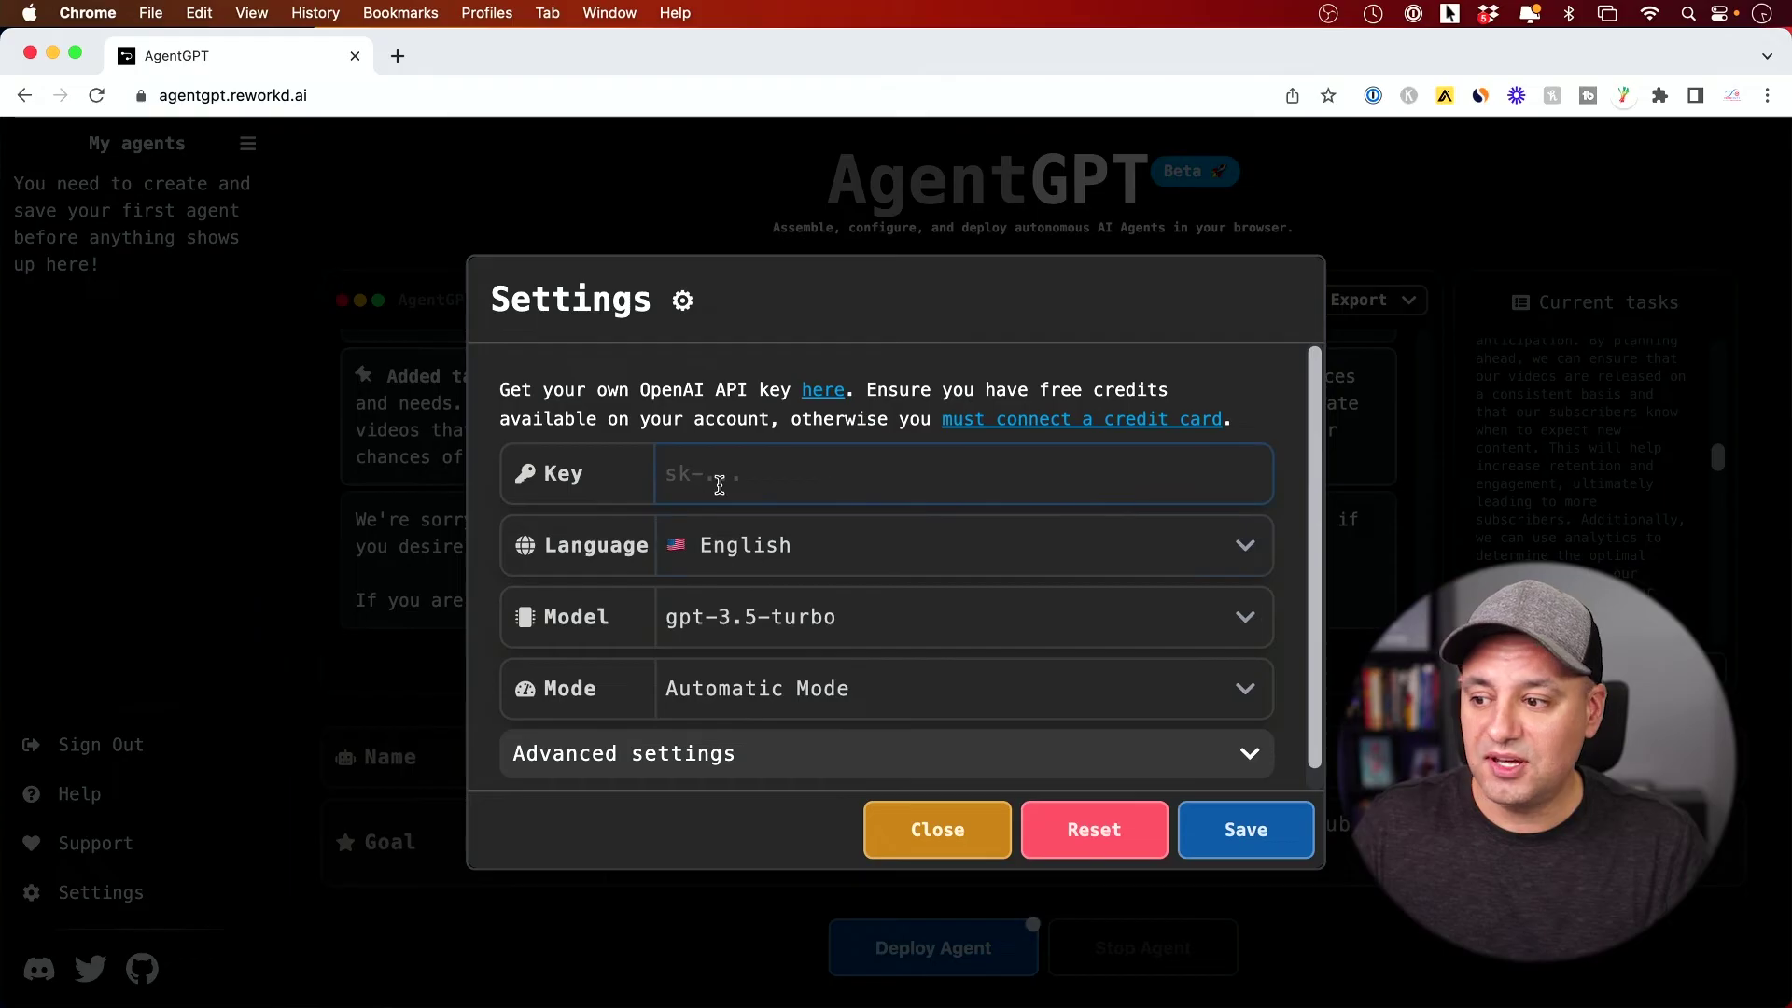
- Open OpenAI's API page and continue to the OpenAI platform in a new tab
click(398, 55)
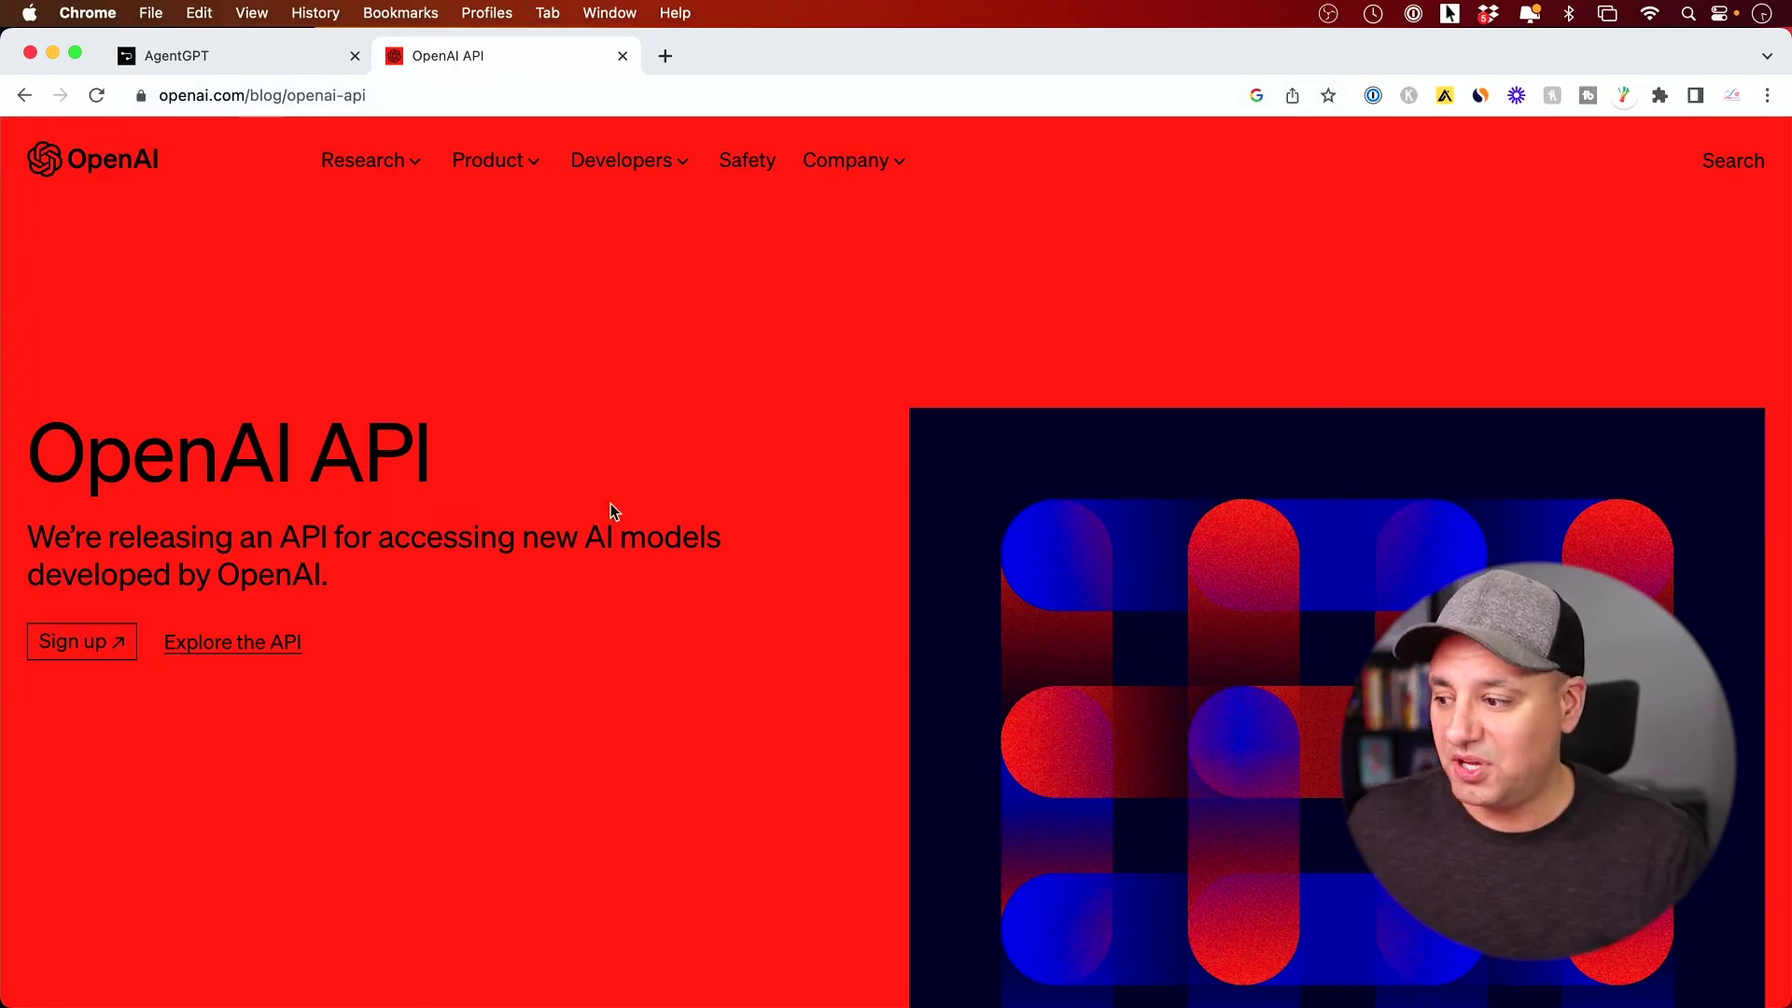
click(61, 653)
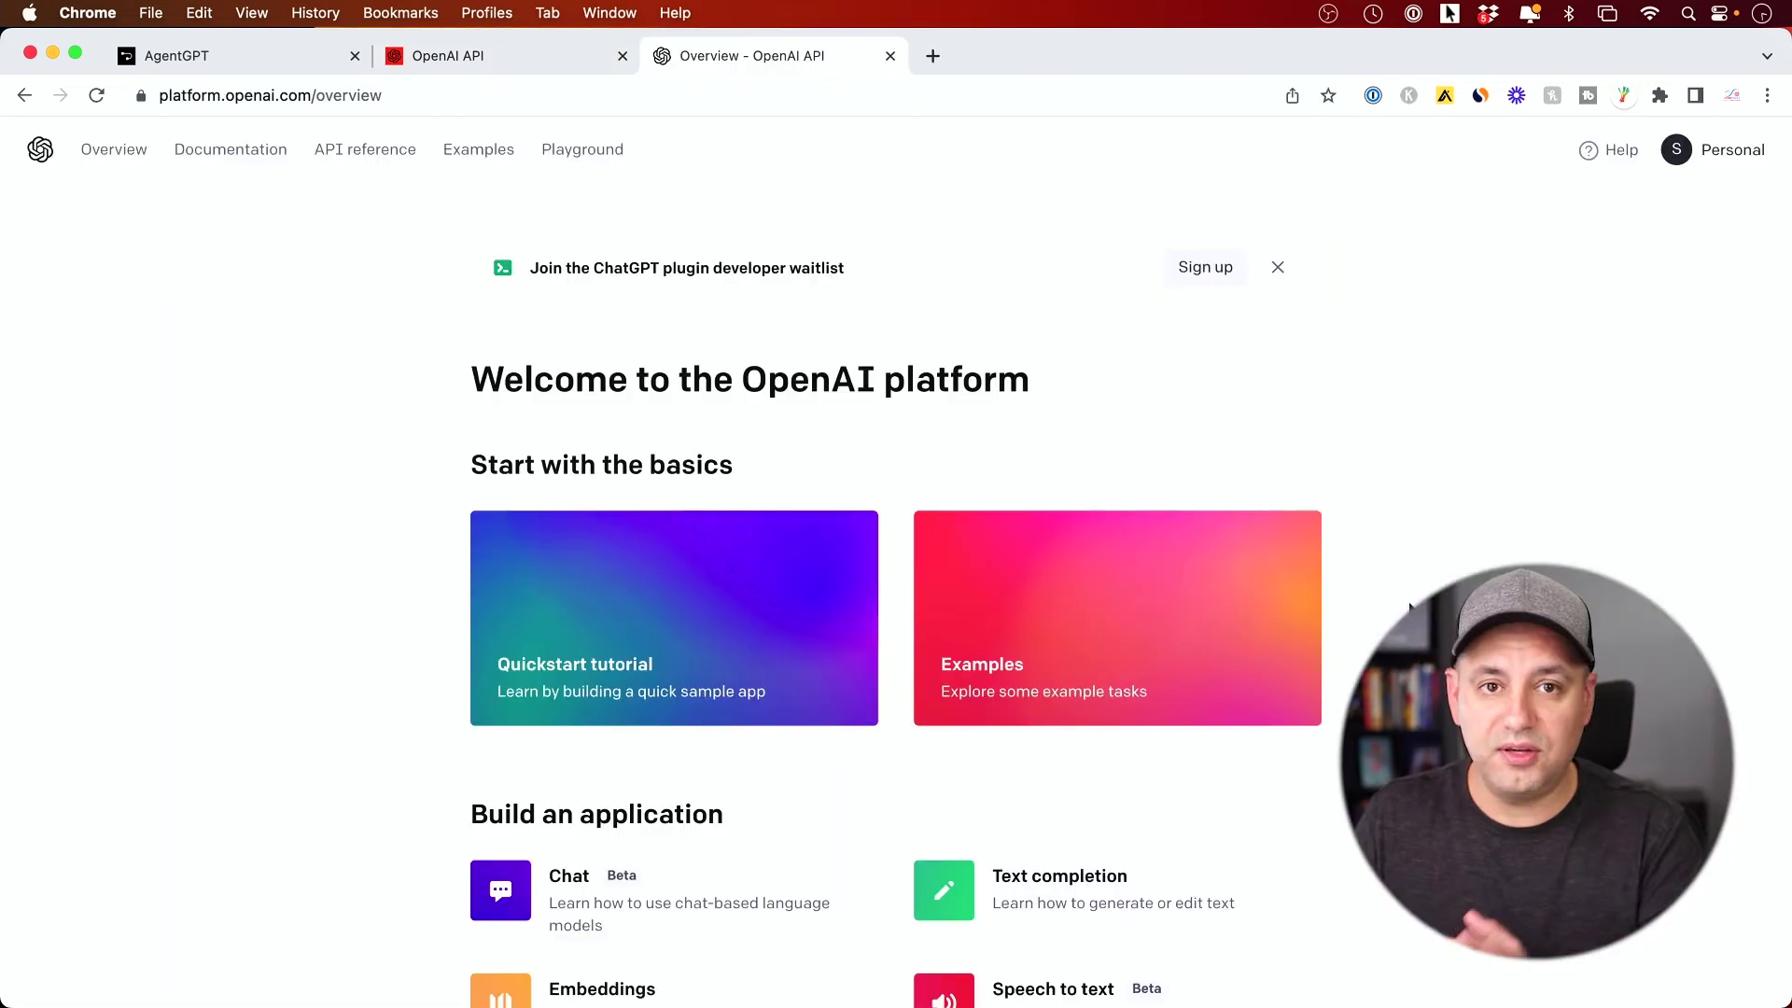
- View the personal account's API keys list, then return to the AgentGPT tab
click(1717, 157)
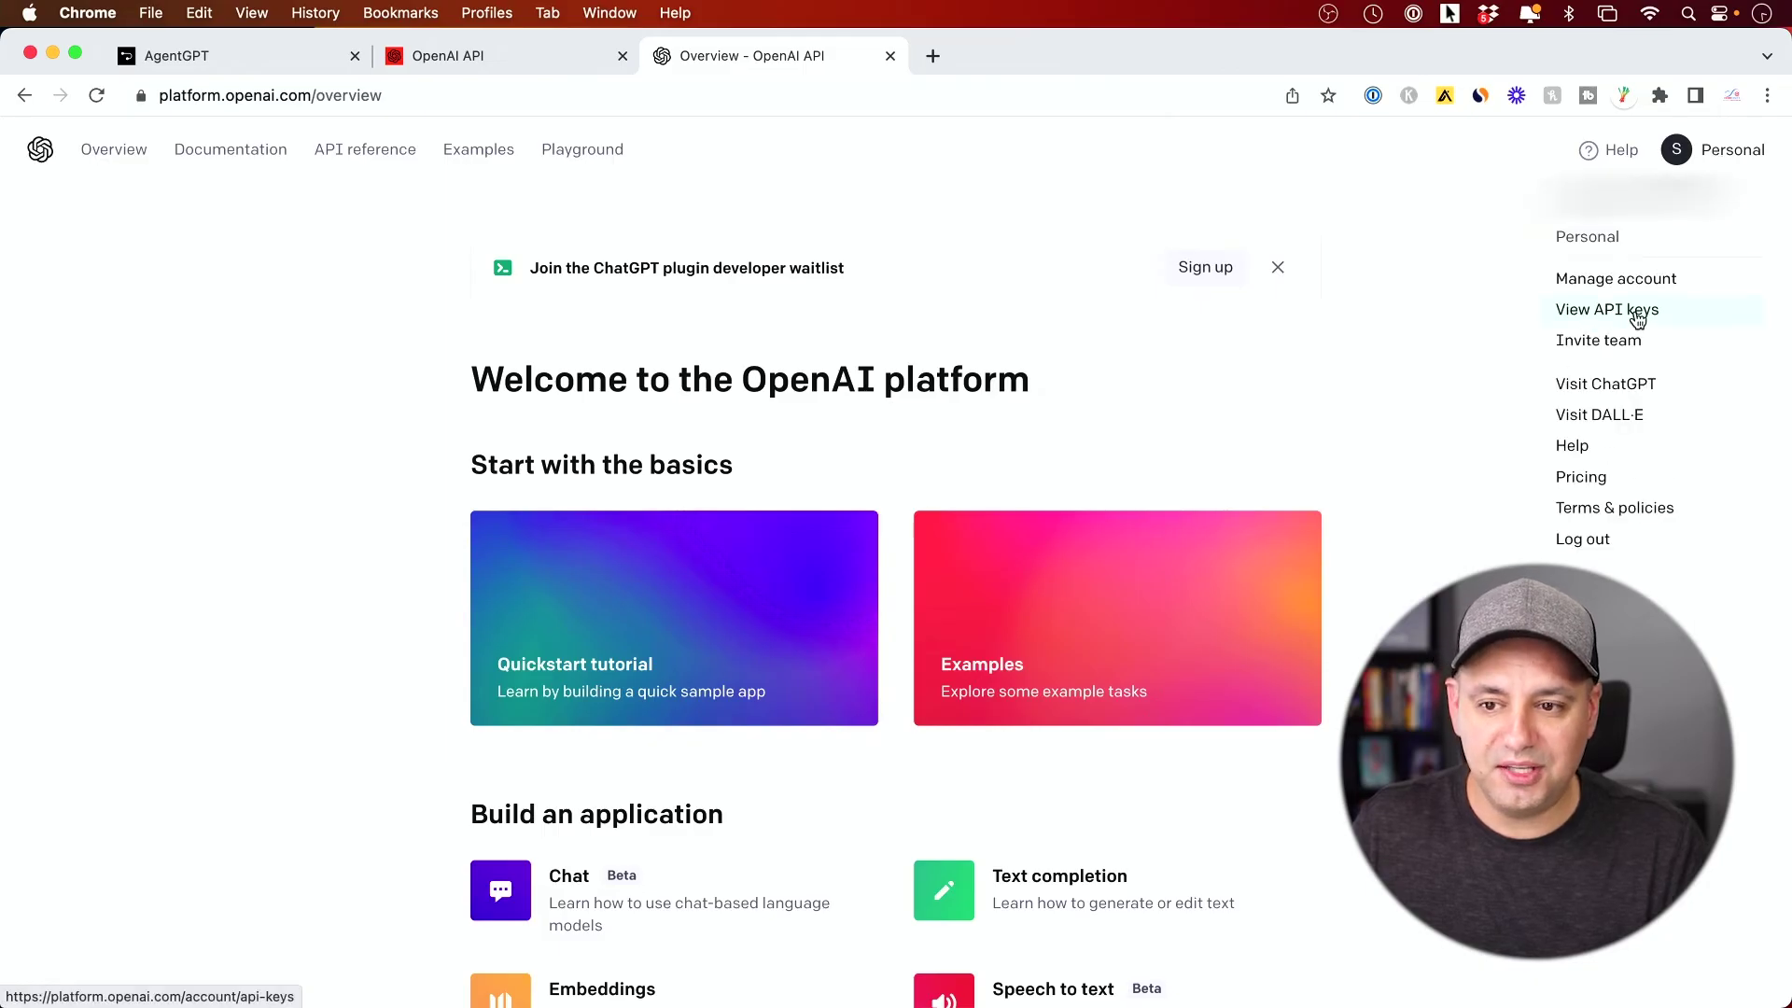
click(1638, 320)
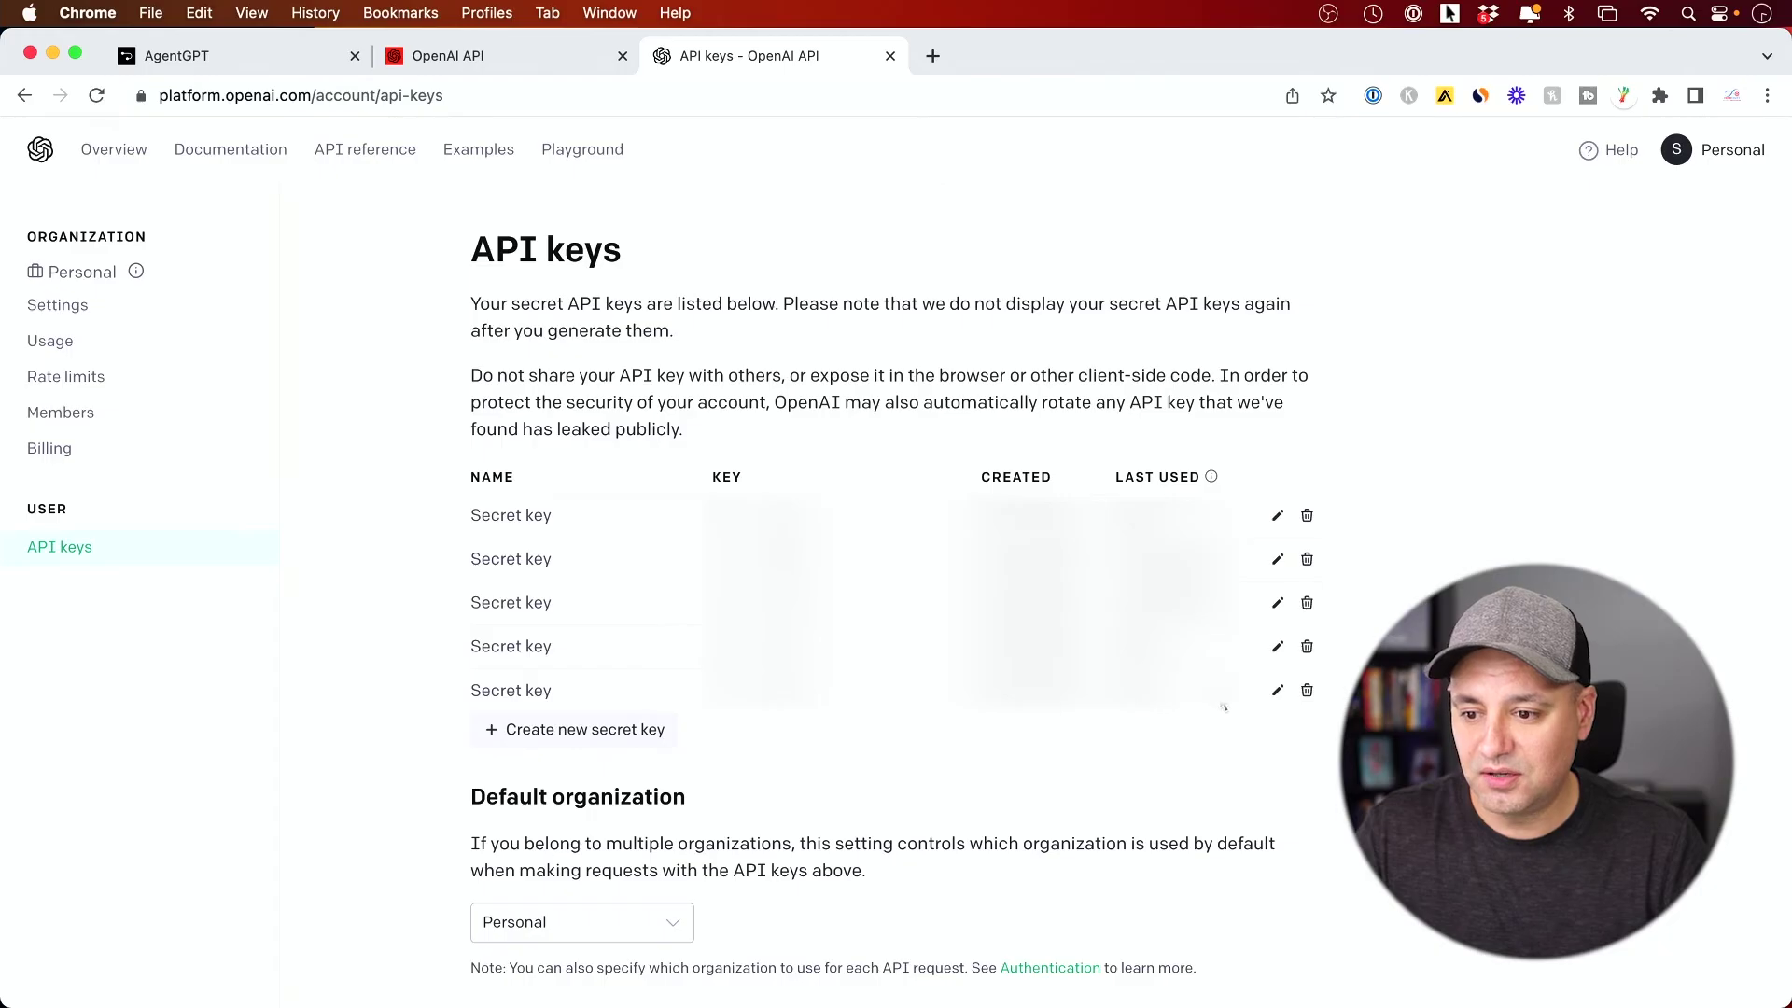
key(super+1)
- Close the Settings dialog without entering an API key, returning to the YouTubeGPT run page
click(789, 476)
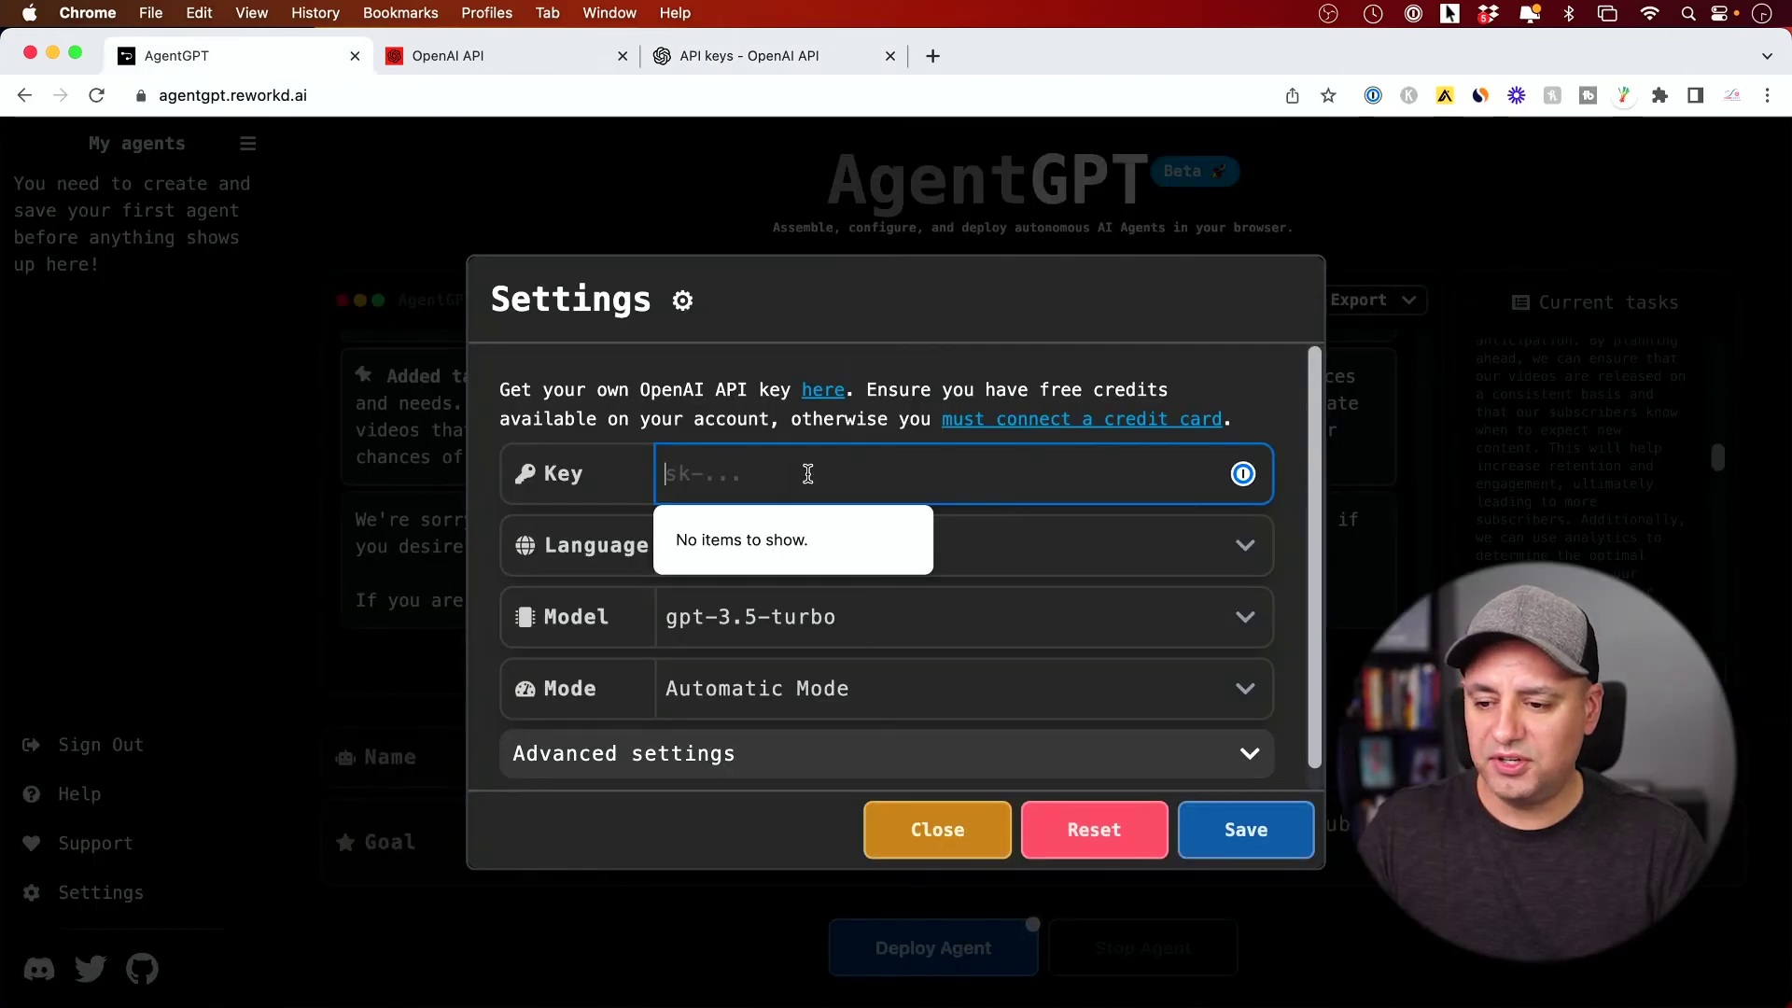
click(929, 828)
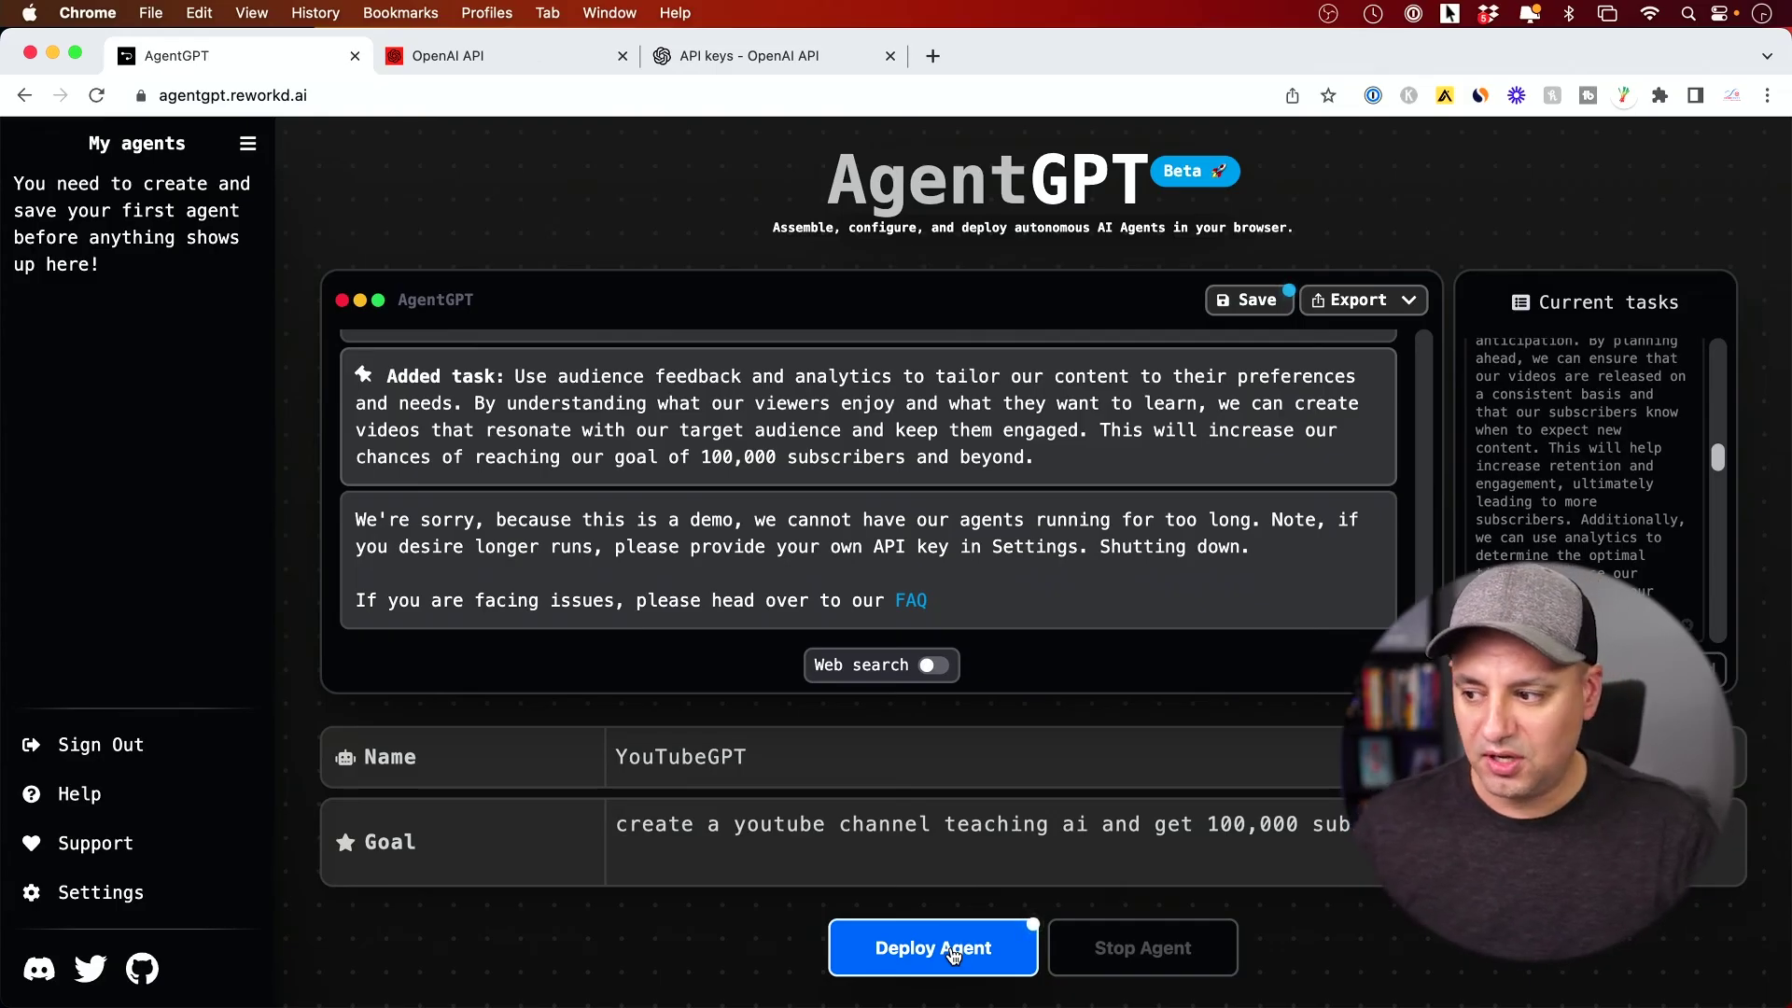
- Clear the old YouTubeGPT log and deploy TravelGPT with goal 'create a romantic trip to hawaii'
click(953, 956)
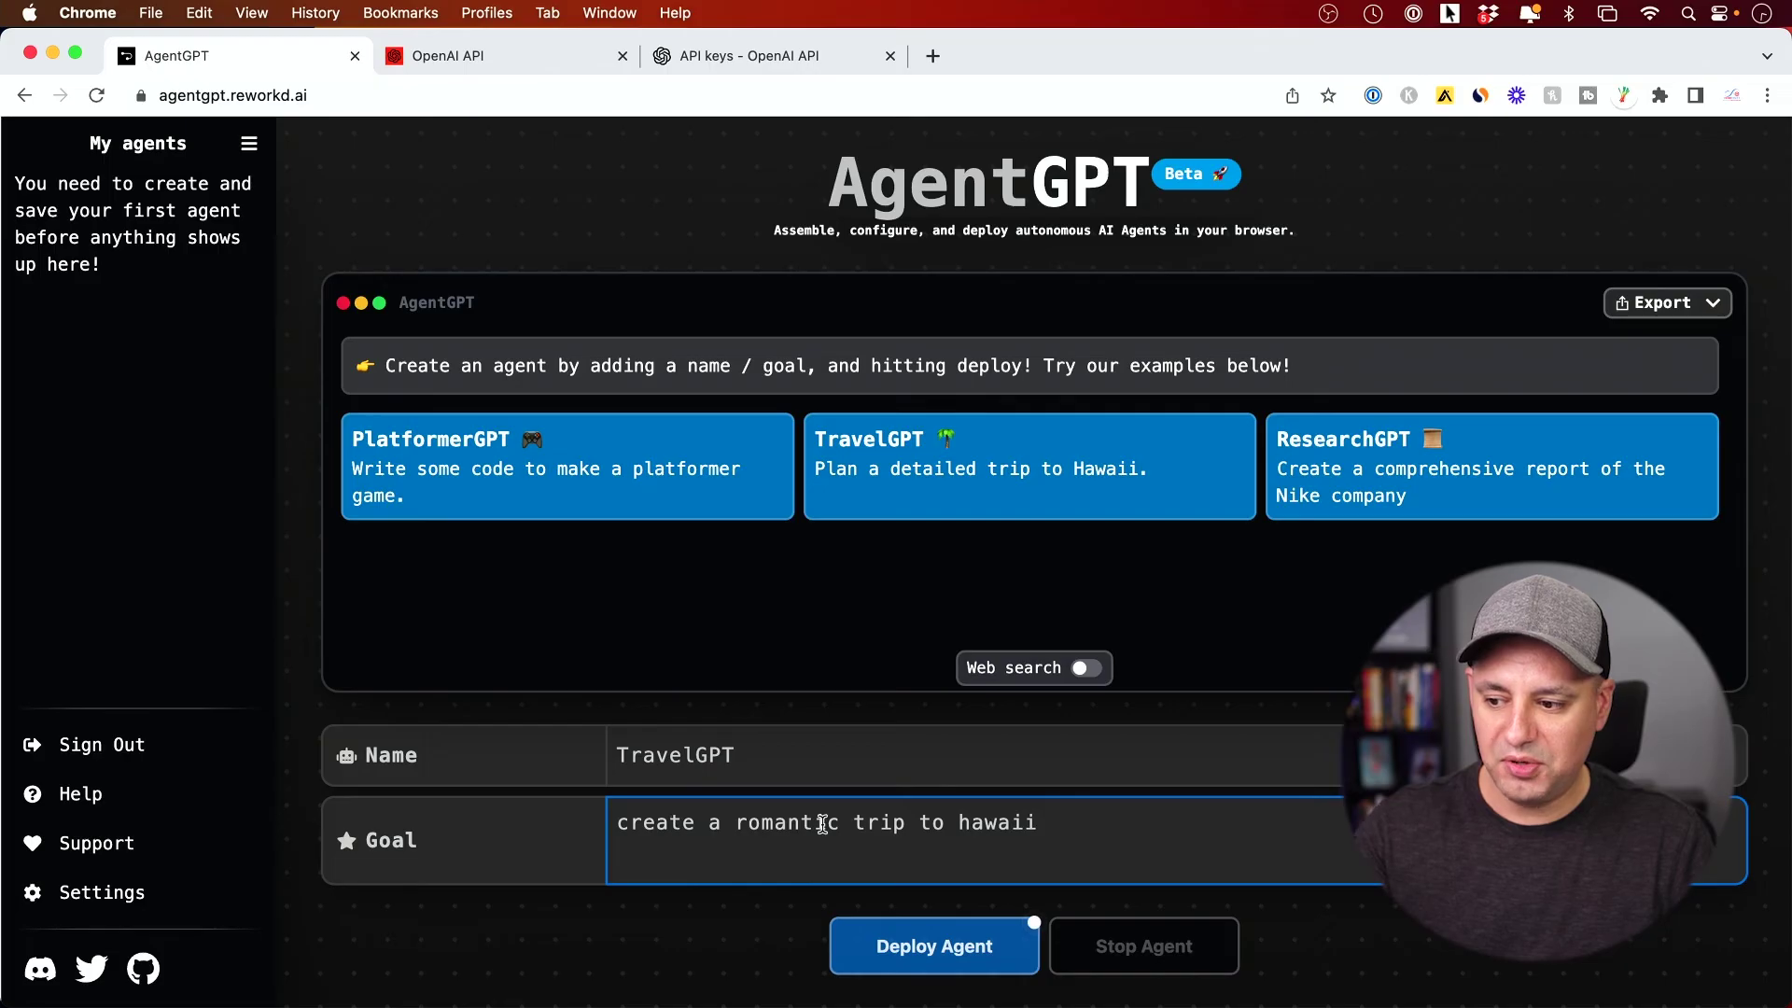
click(917, 931)
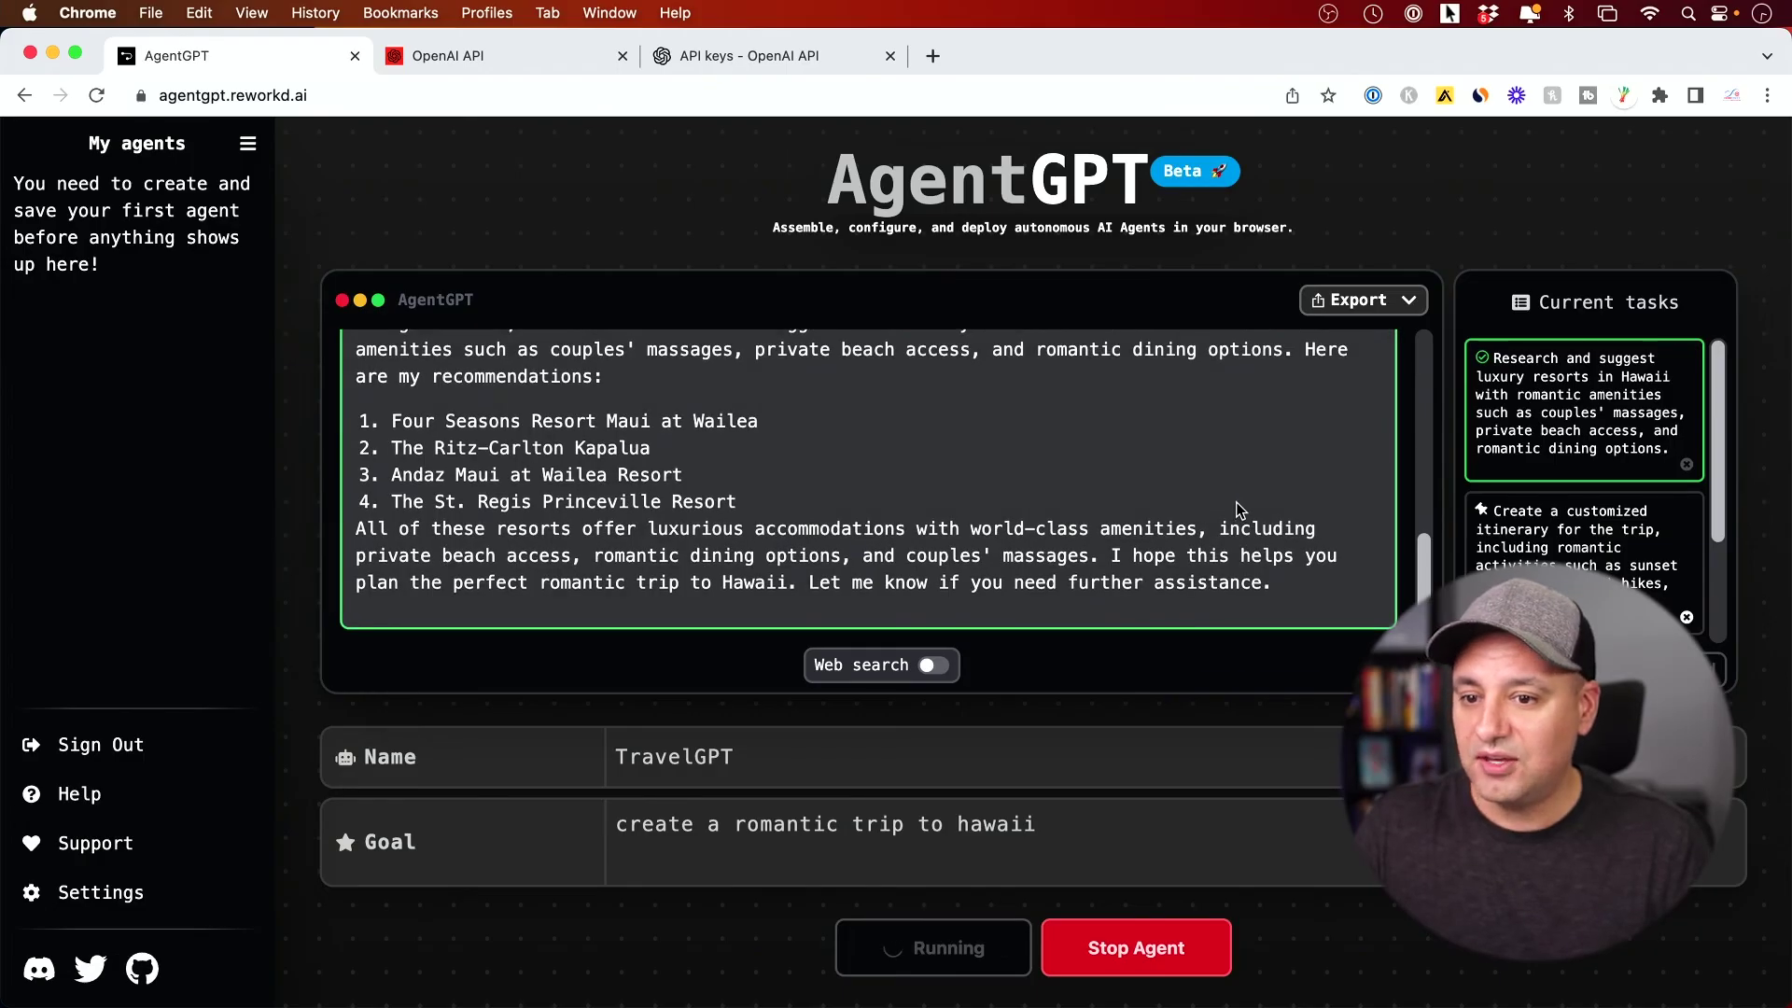
- Scroll up the TravelGPT log and dismiss the Export menu without exporting
scroll(1179, 505, up, 15)
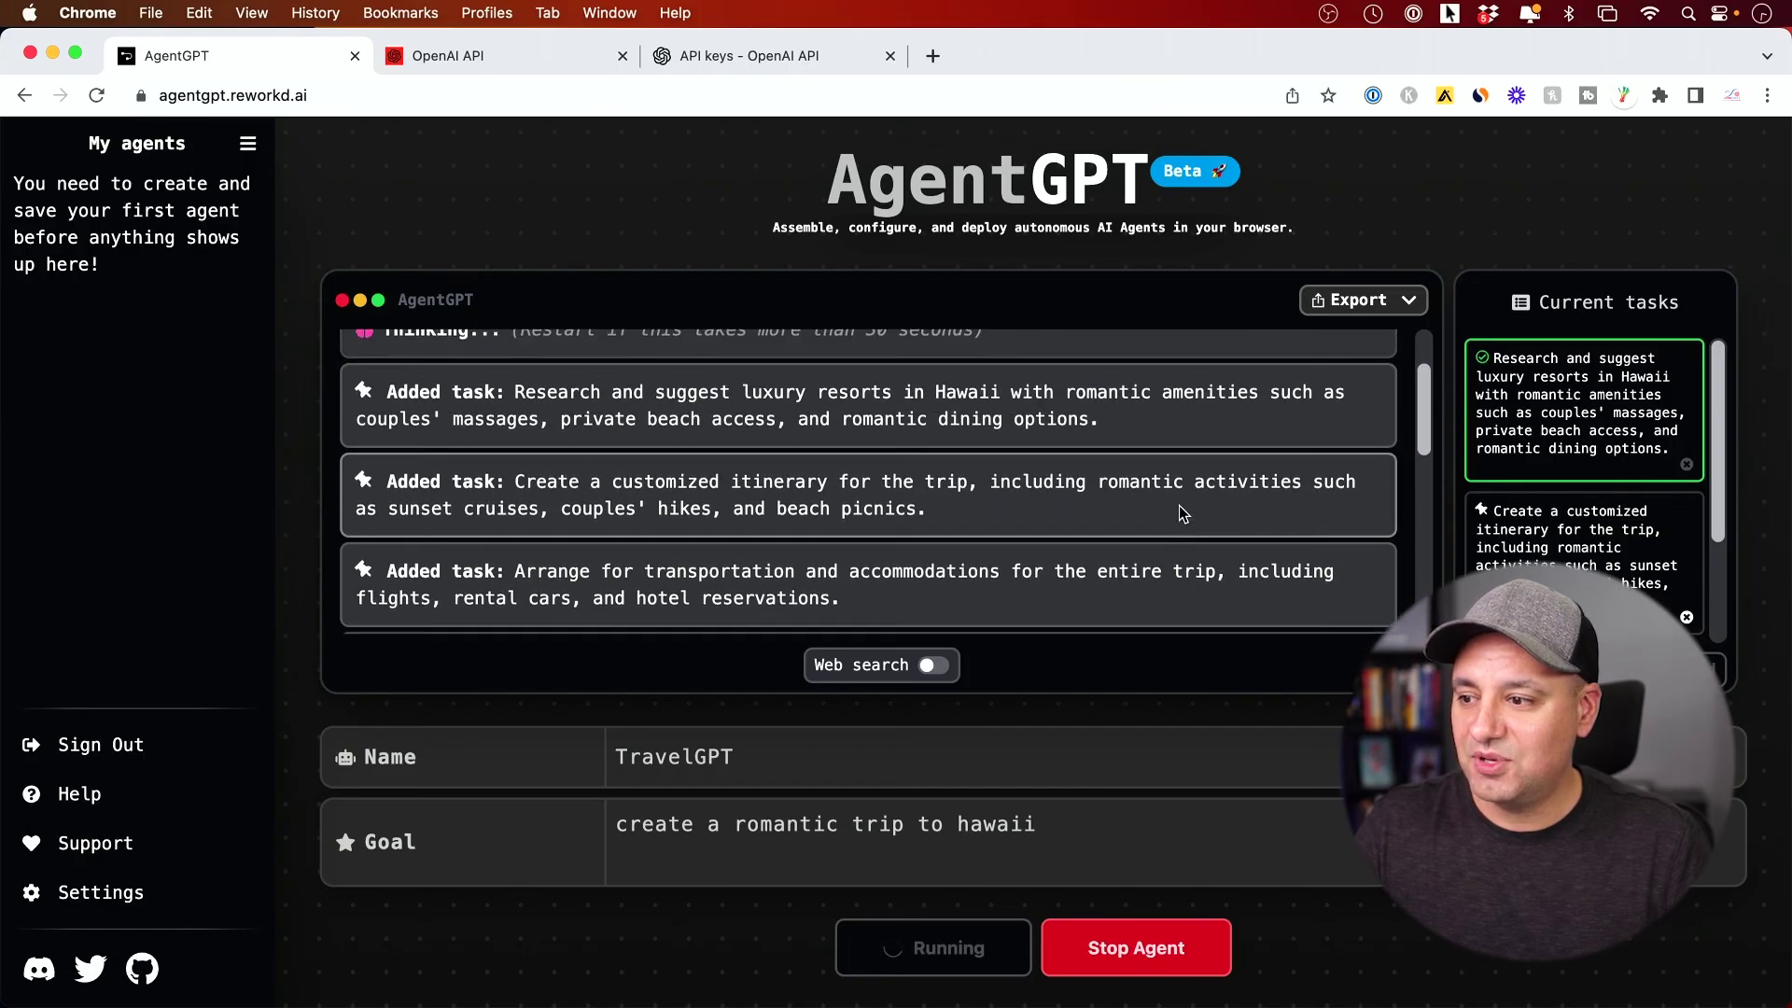
scroll(1178, 505, up, 1)
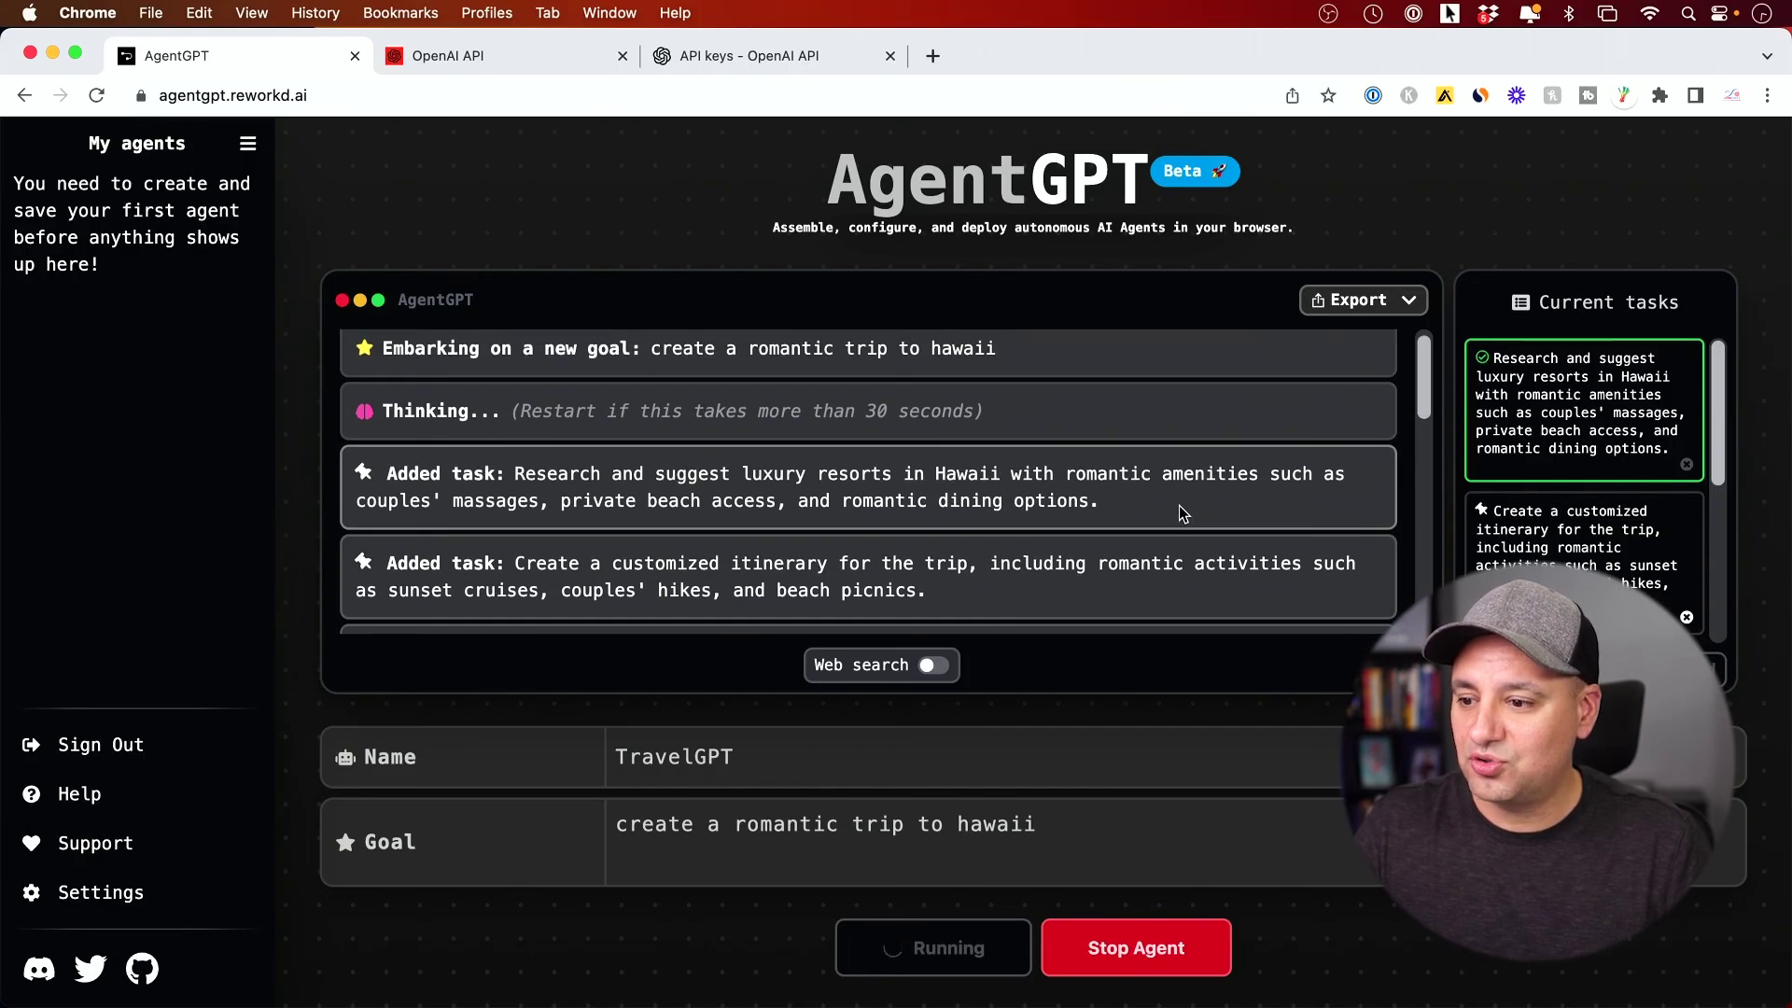
click(1403, 304)
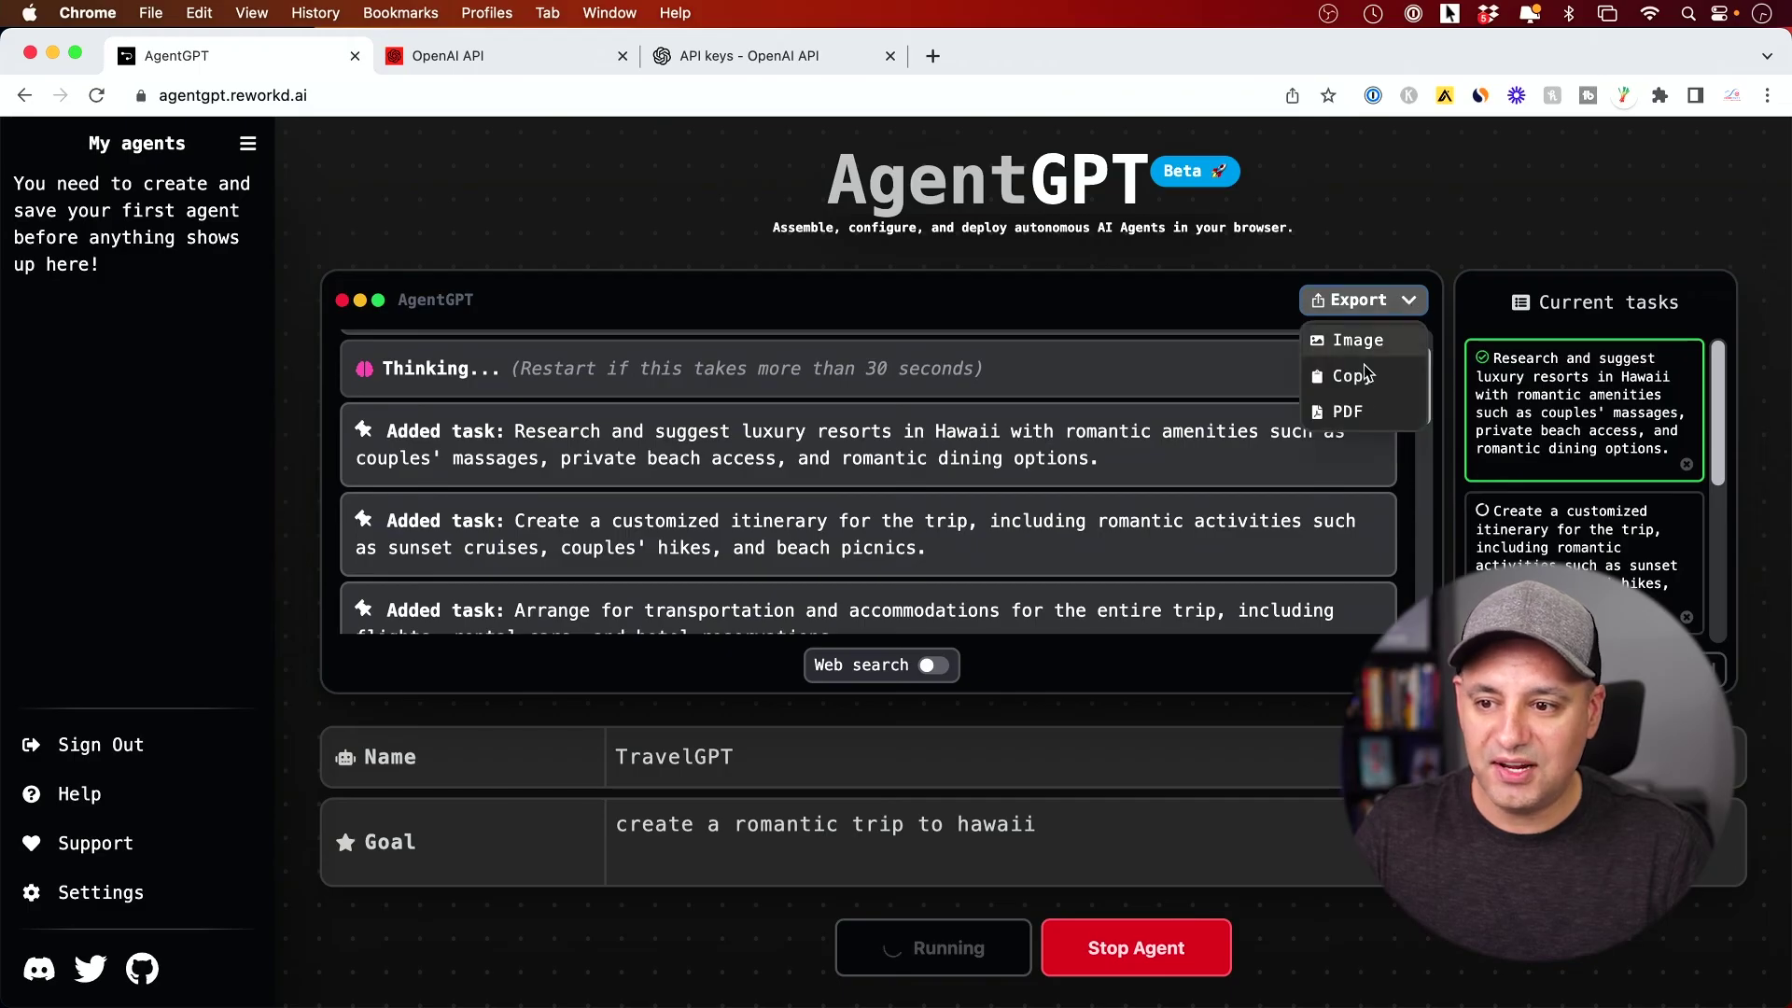
click(1385, 304)
scroll(1251, 476, up, 1)
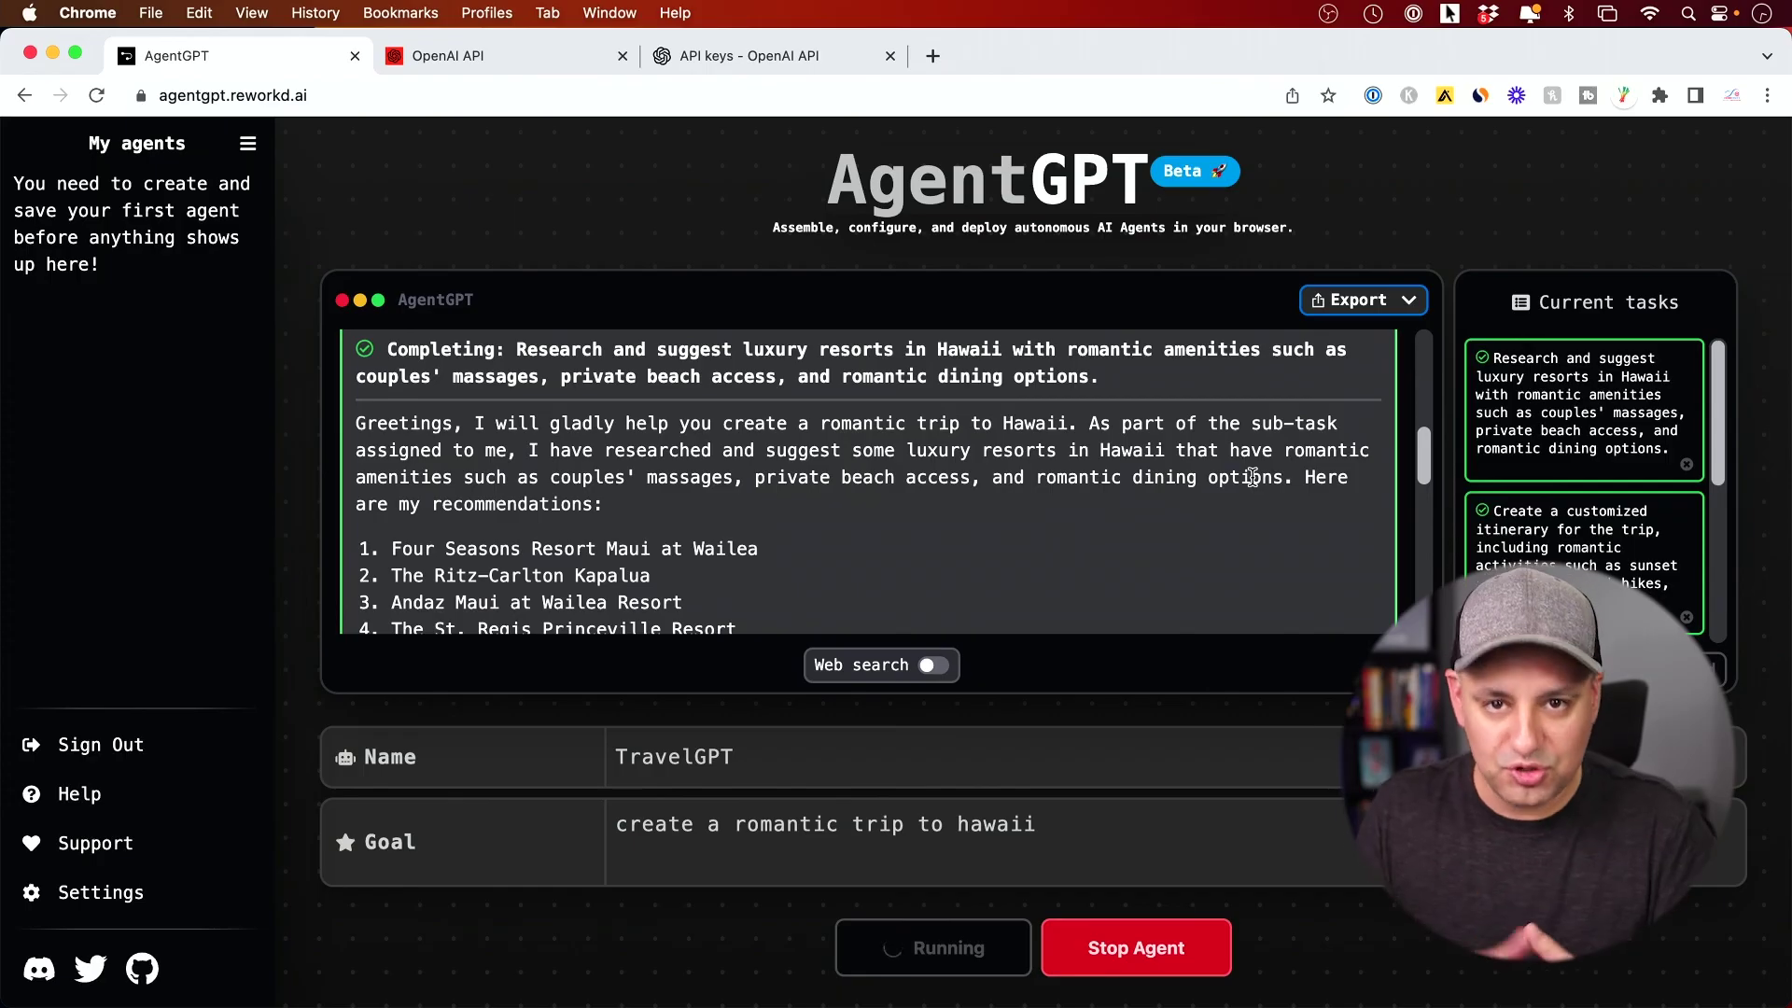
- Follow the log down as TravelGPT finishes the itinerary and queues transport, activity and dining tasks
scroll(1252, 476, down, 3)
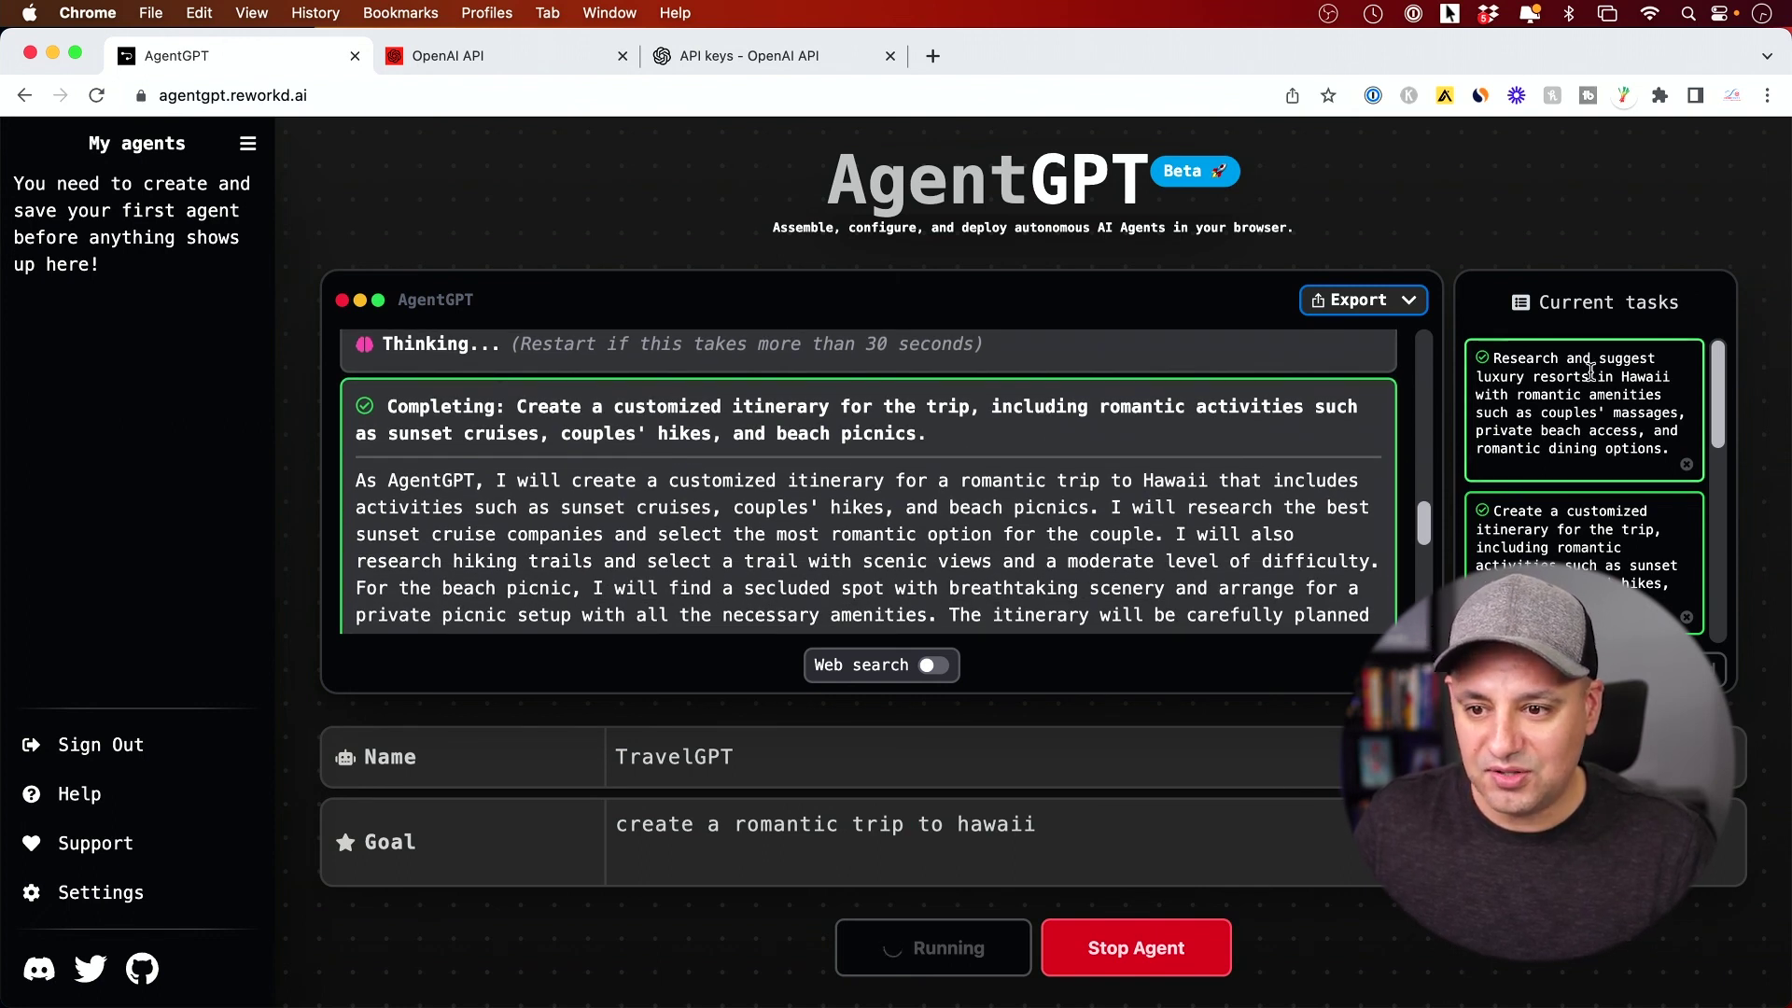
scroll(1603, 449, down, 3)
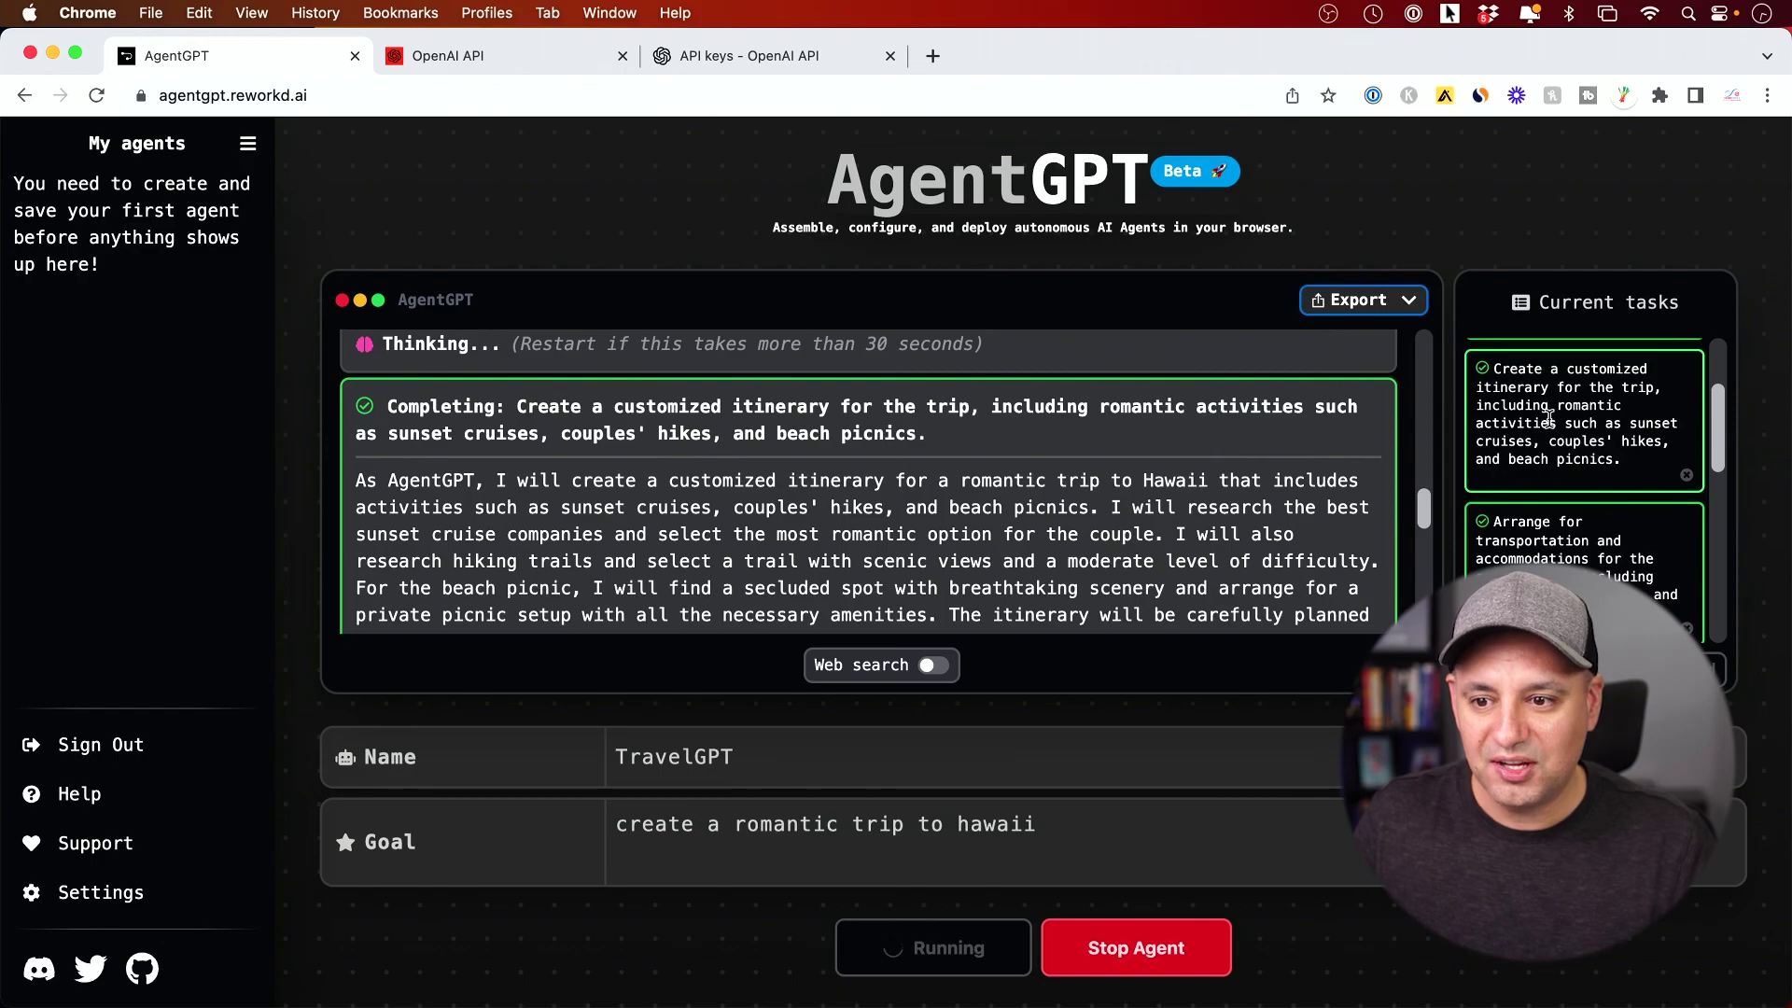
scroll(1584, 386, down, 2)
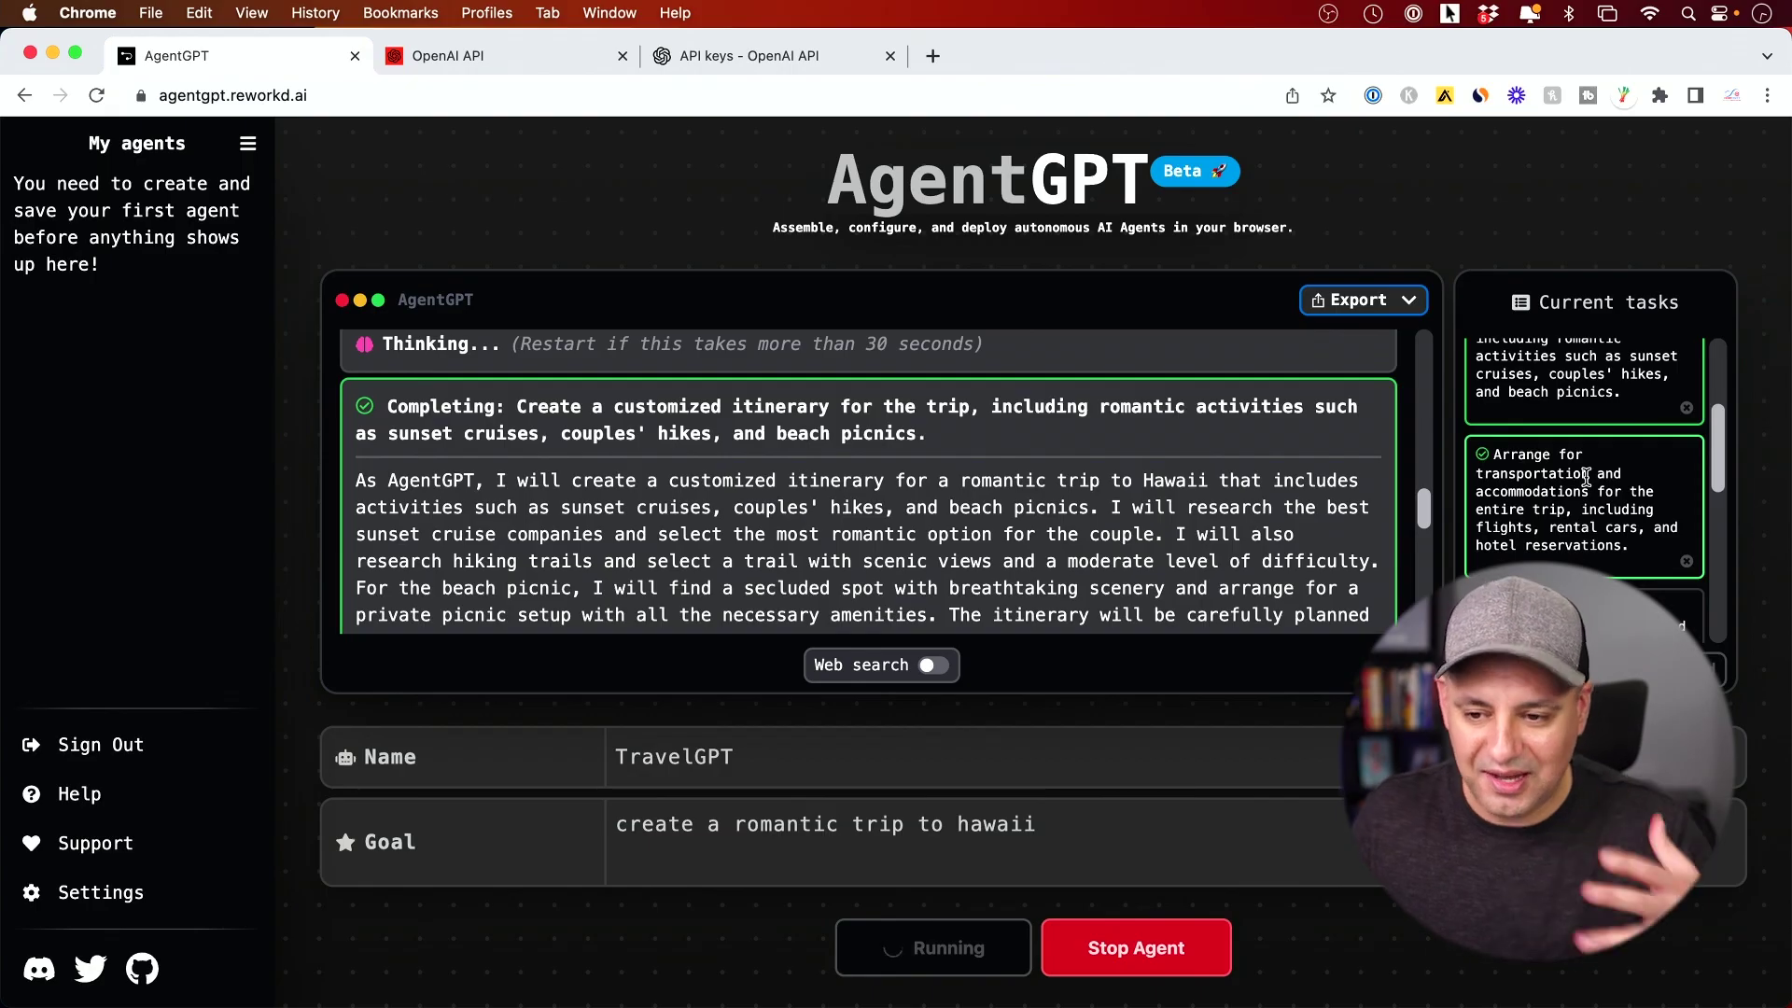
scroll(1586, 475, down, 2)
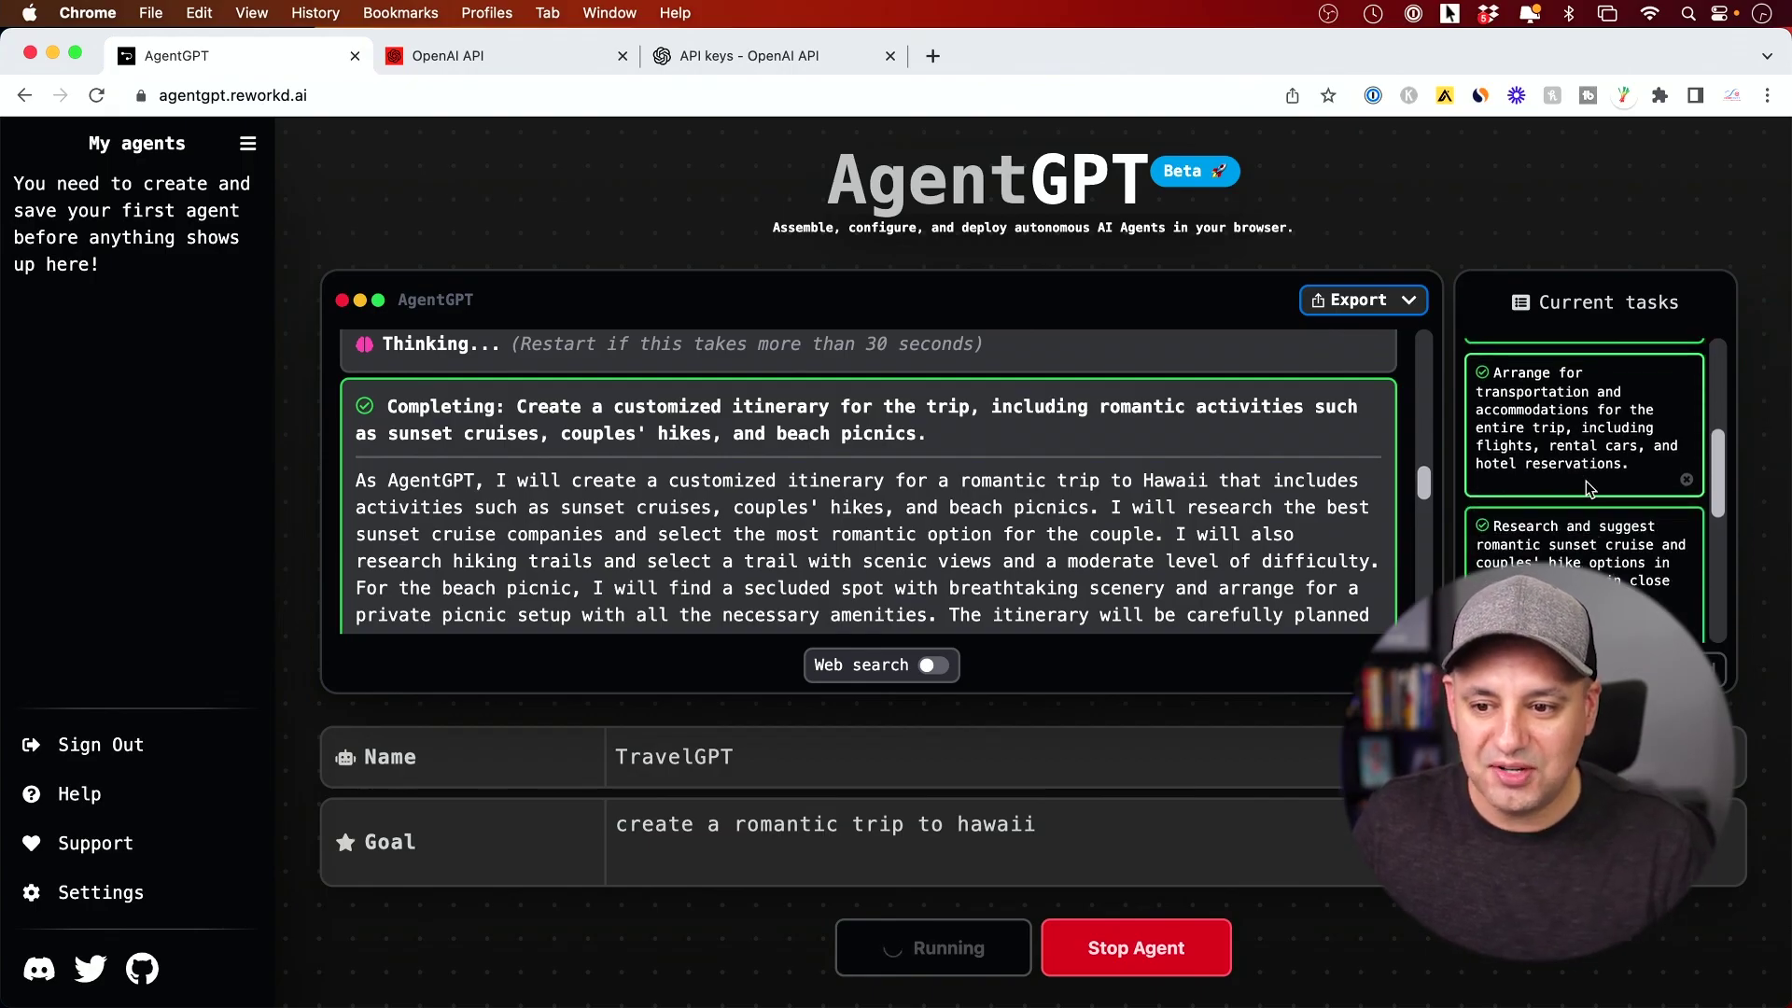
scroll(1586, 479, down, 1)
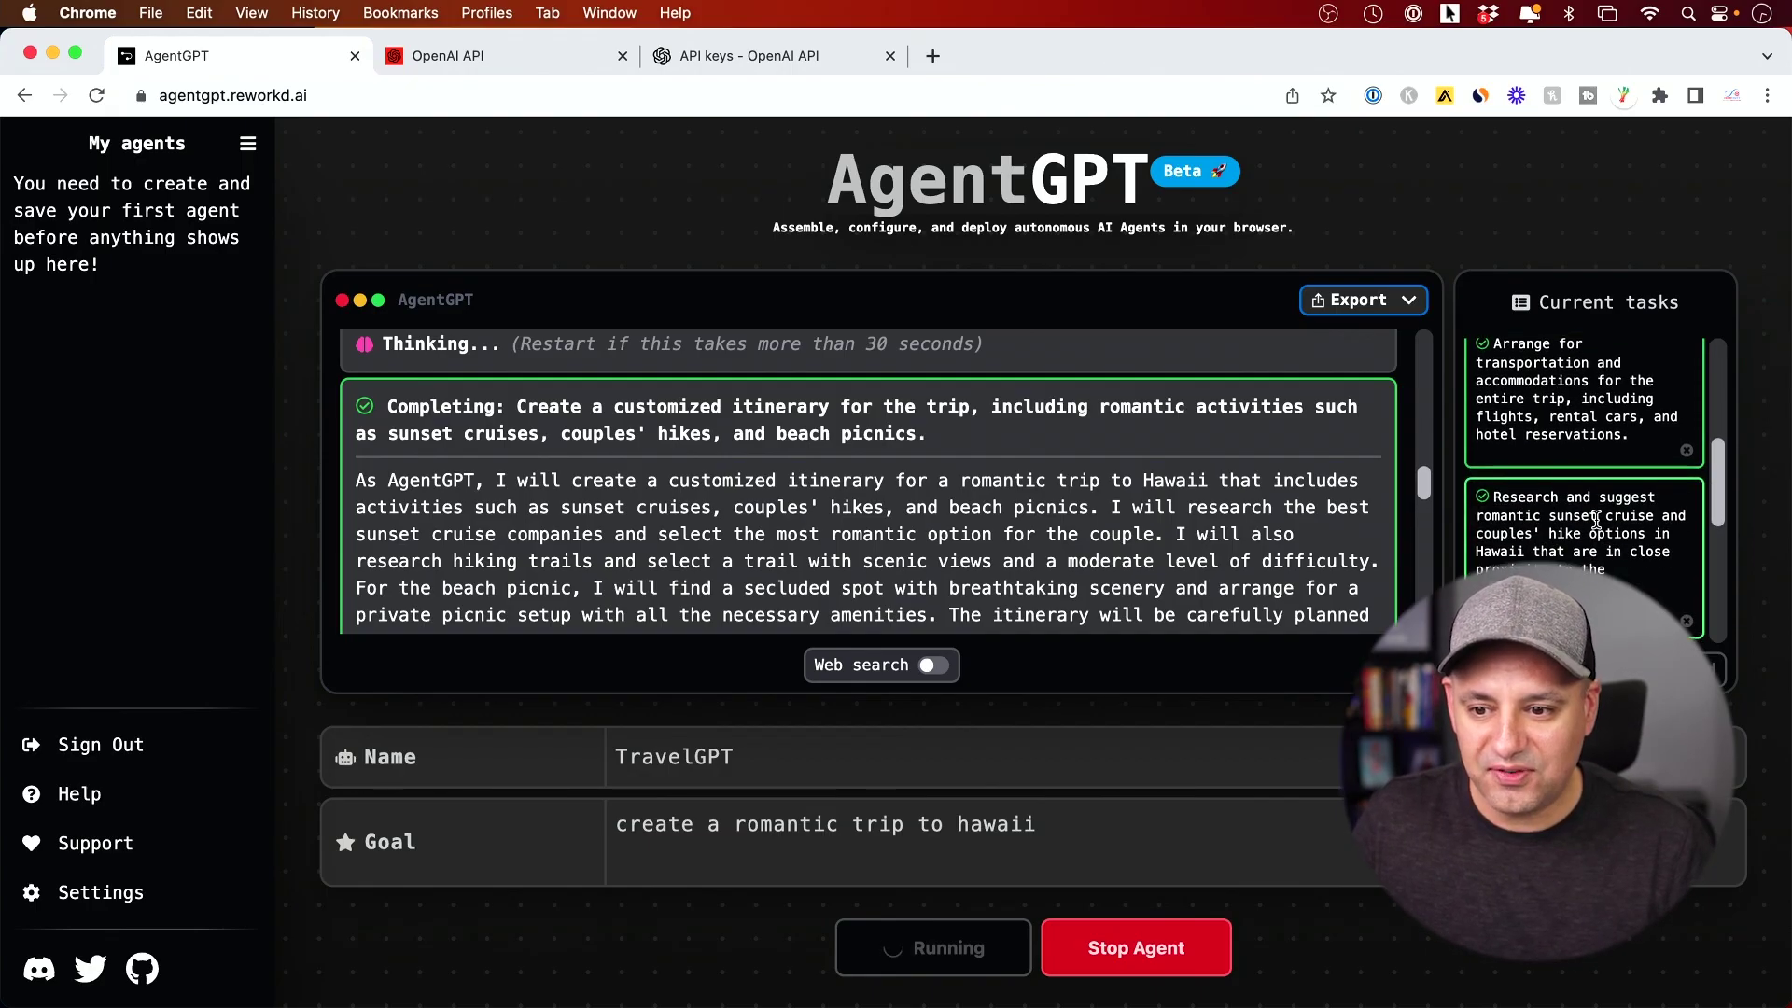
scroll(1626, 528, down, 4)
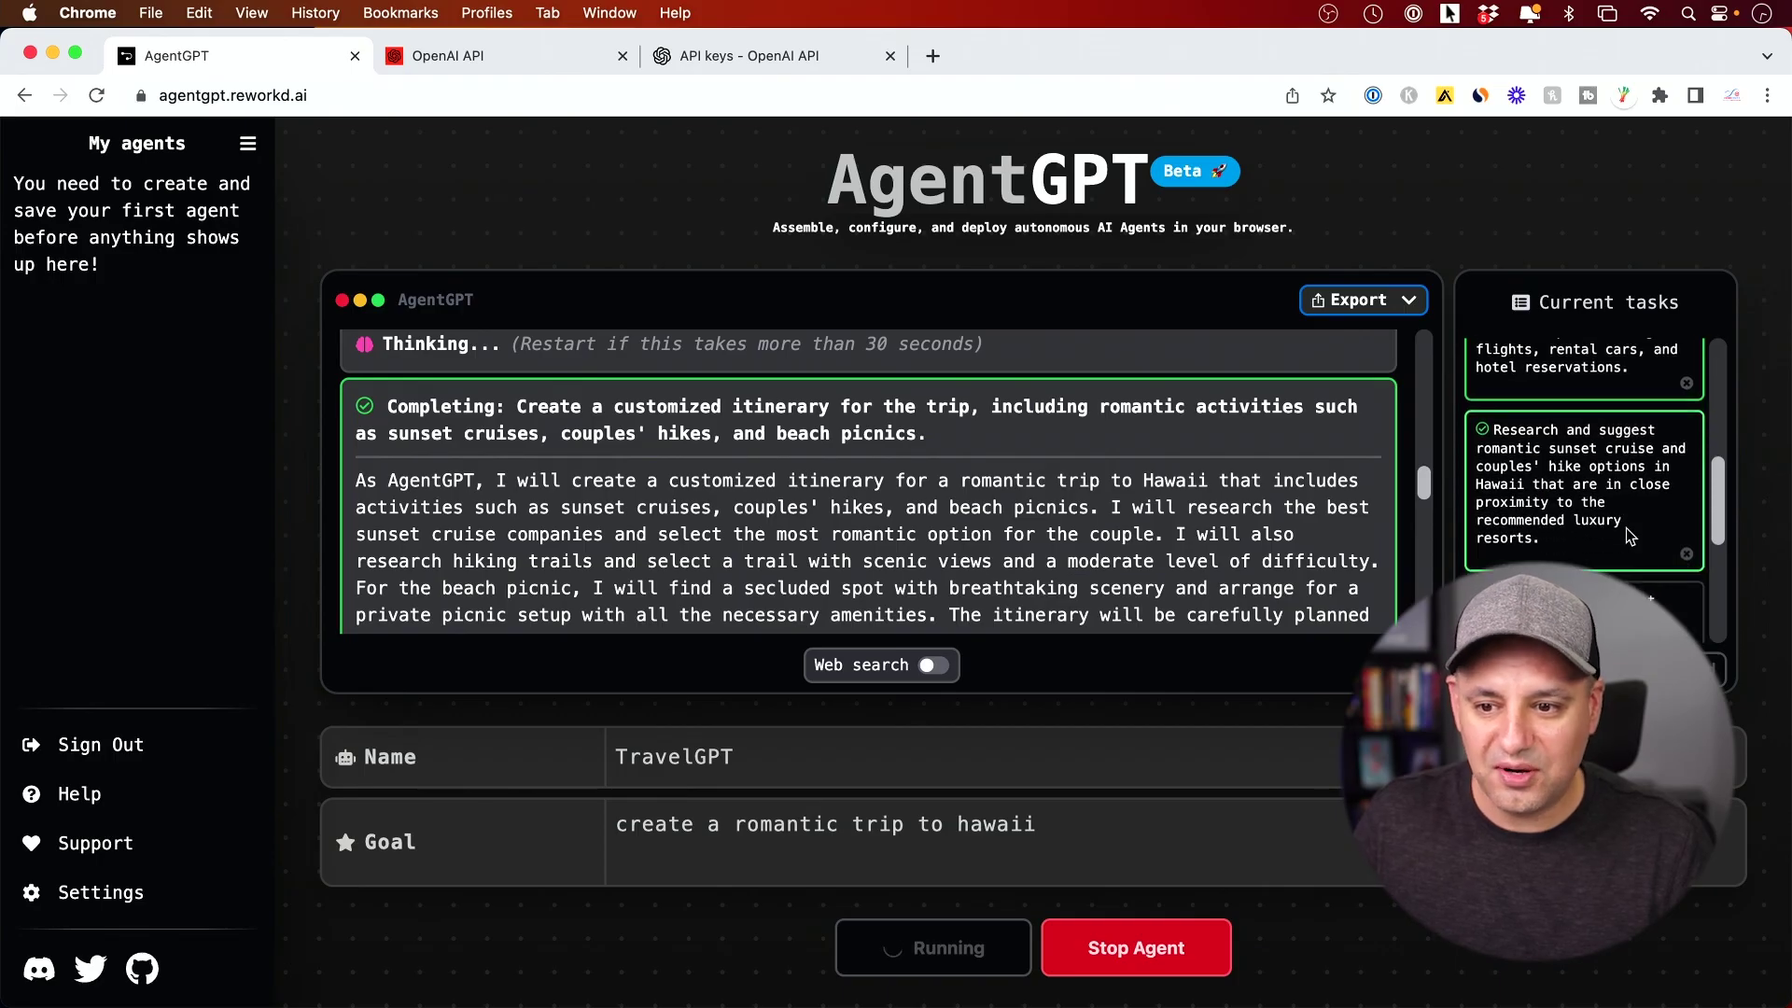
scroll(1626, 528, down, 5)
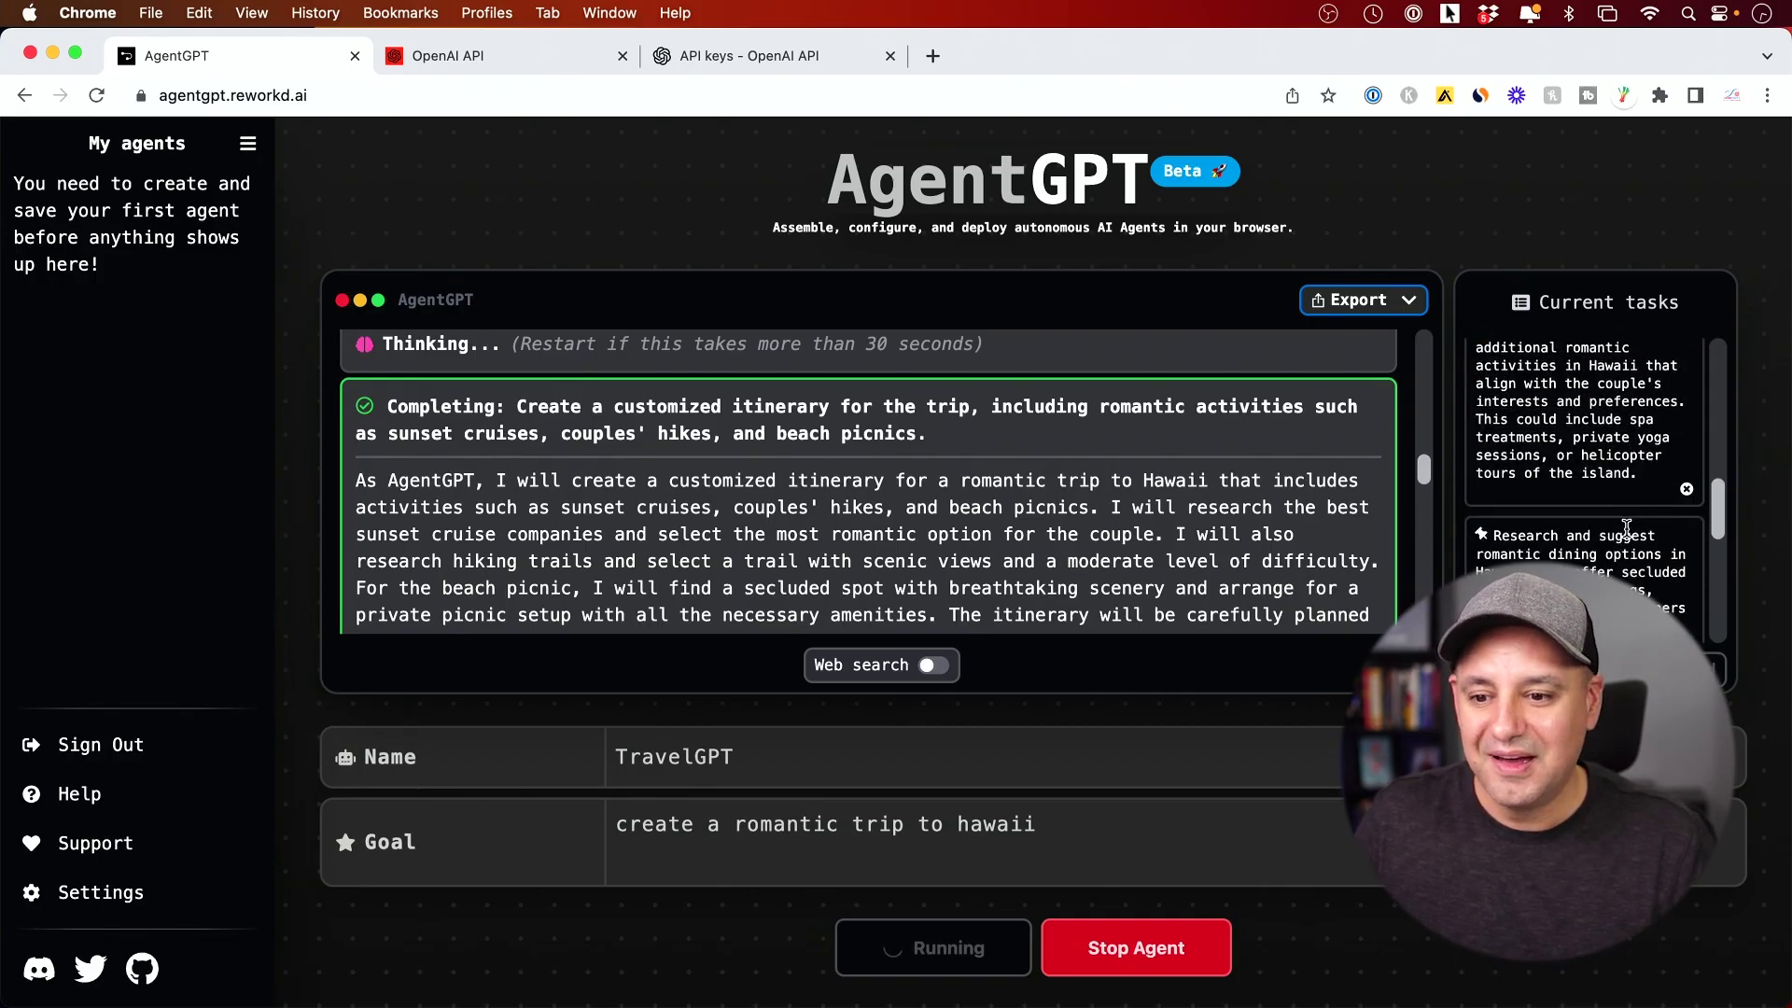
- Stop the running TravelGPT agent
click(1118, 947)
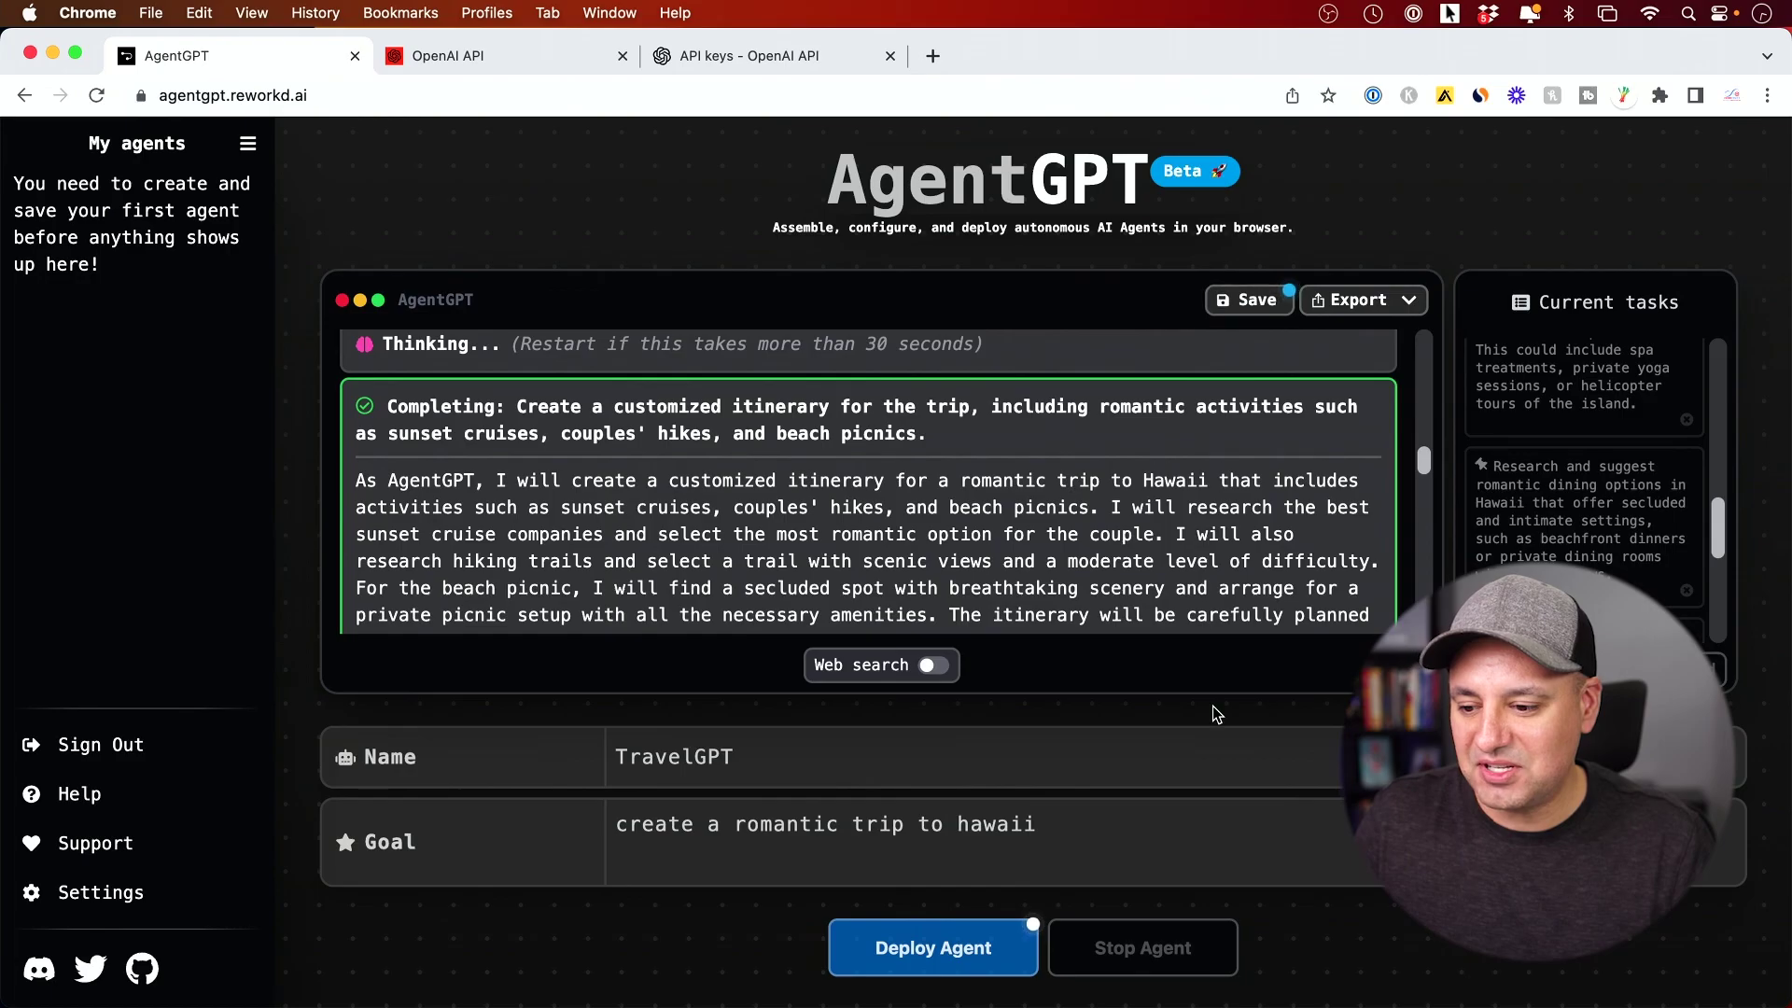